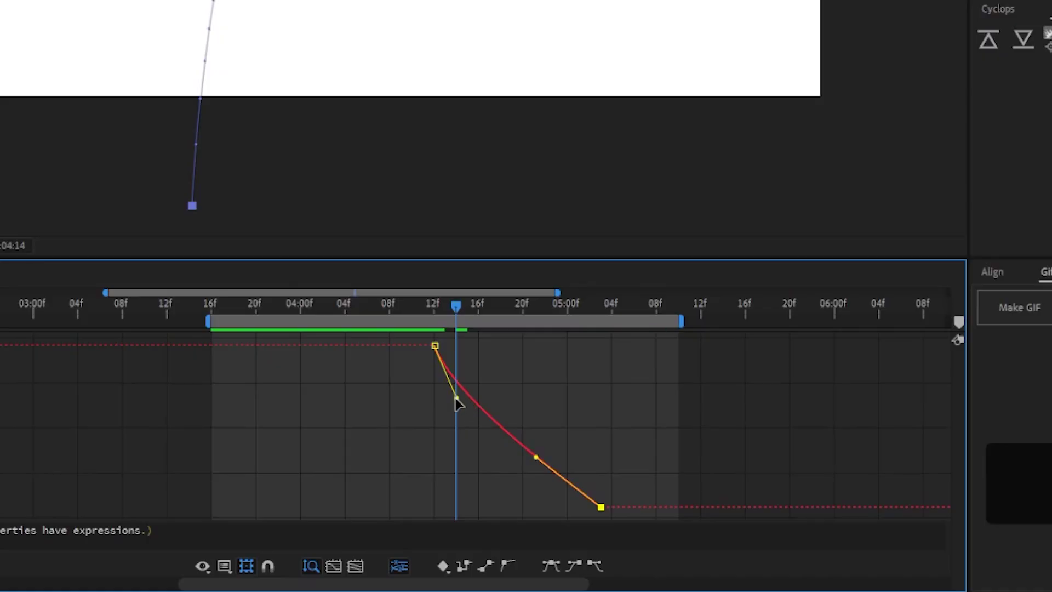
Step: Steepen the falling shape's ease curve, RAM-preview the grid animation, and maximize the Timeline
drag(455, 398, 461, 392)
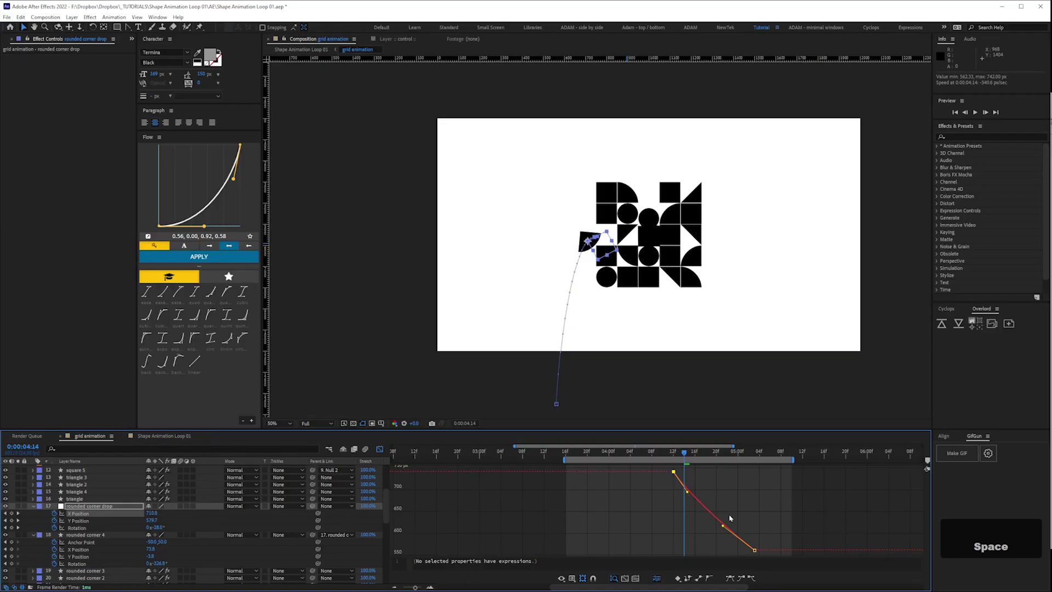
key(KP_0)
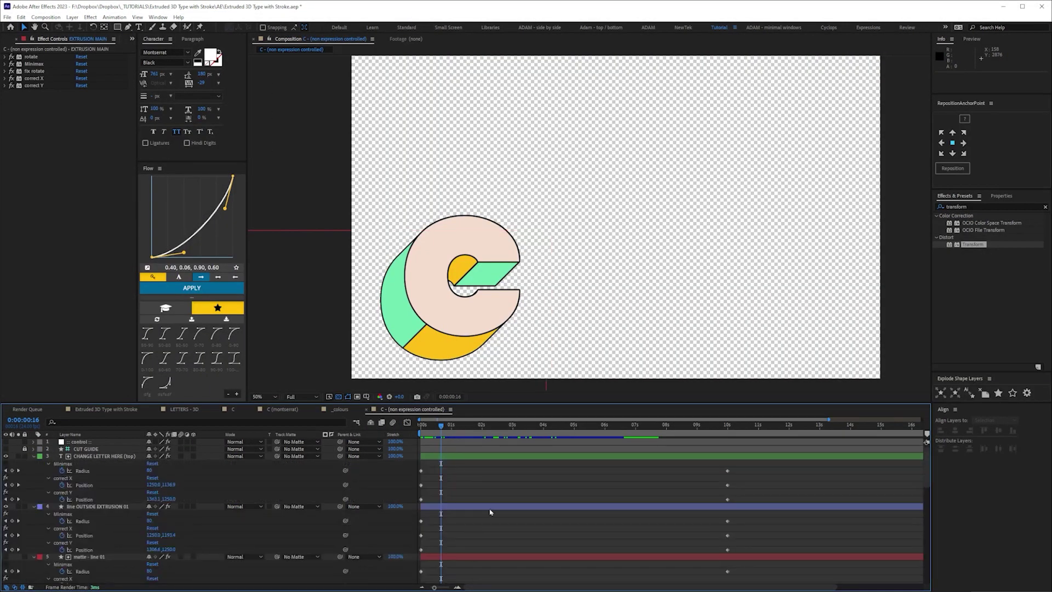
key(grave)
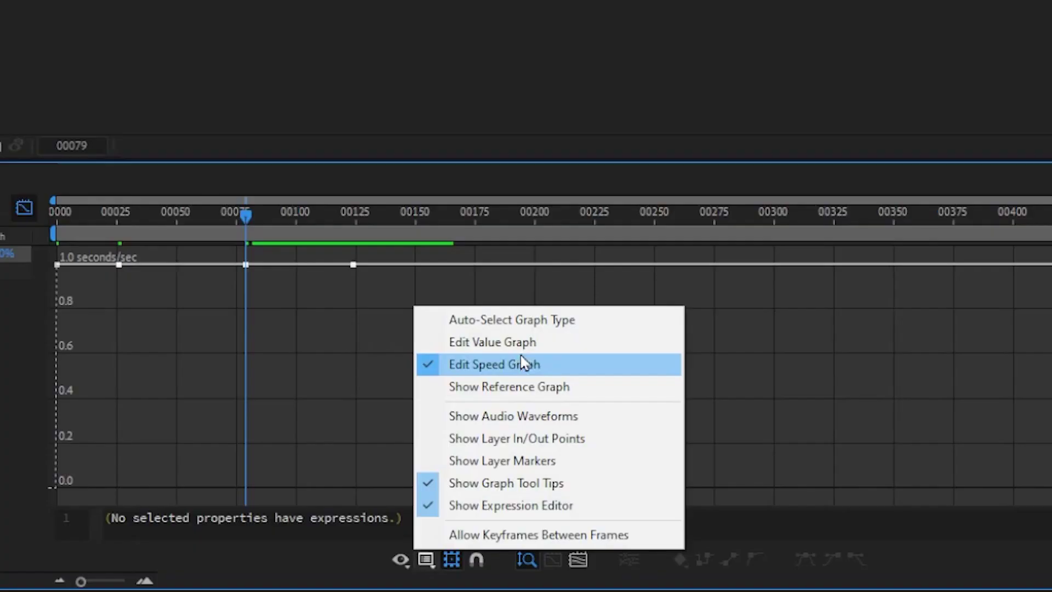
Step: Show the paper plane's Time Remap as a value graph, select two keyframes, and toggle the Graph Editor
click(527, 343)
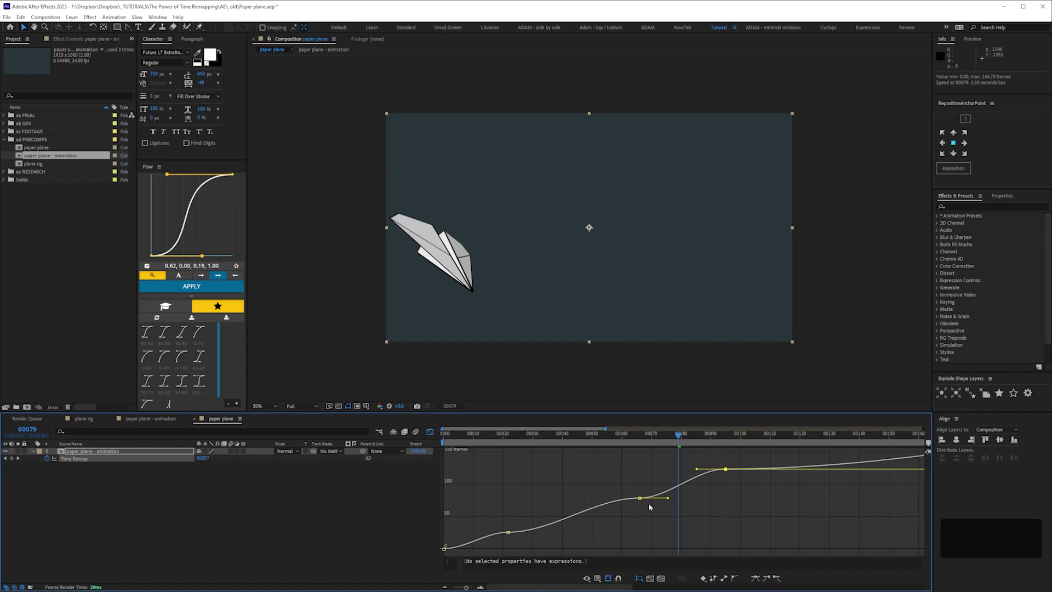
drag(614, 513, 741, 458)
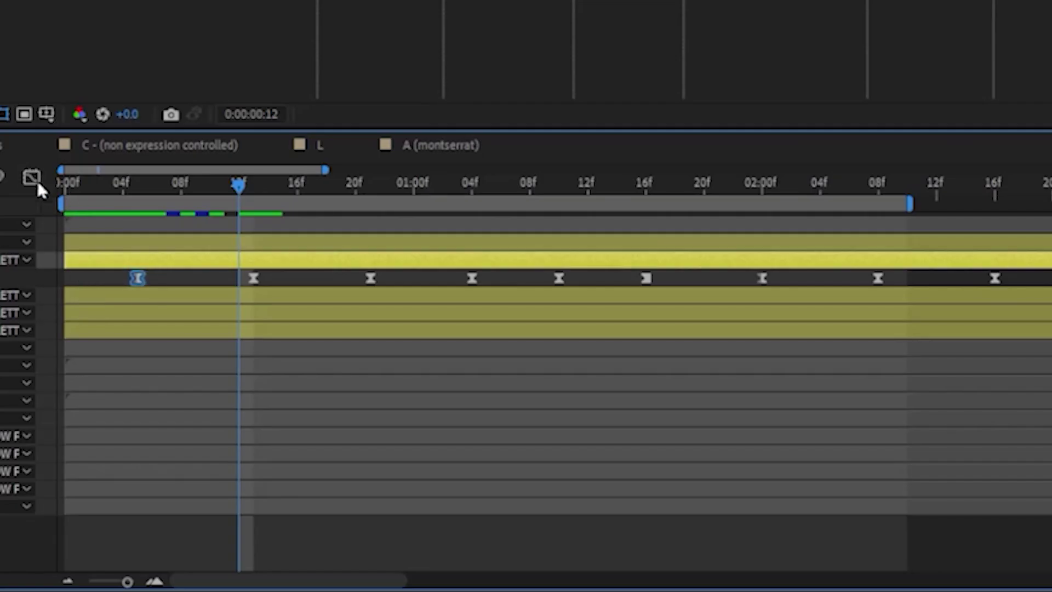
click(36, 182)
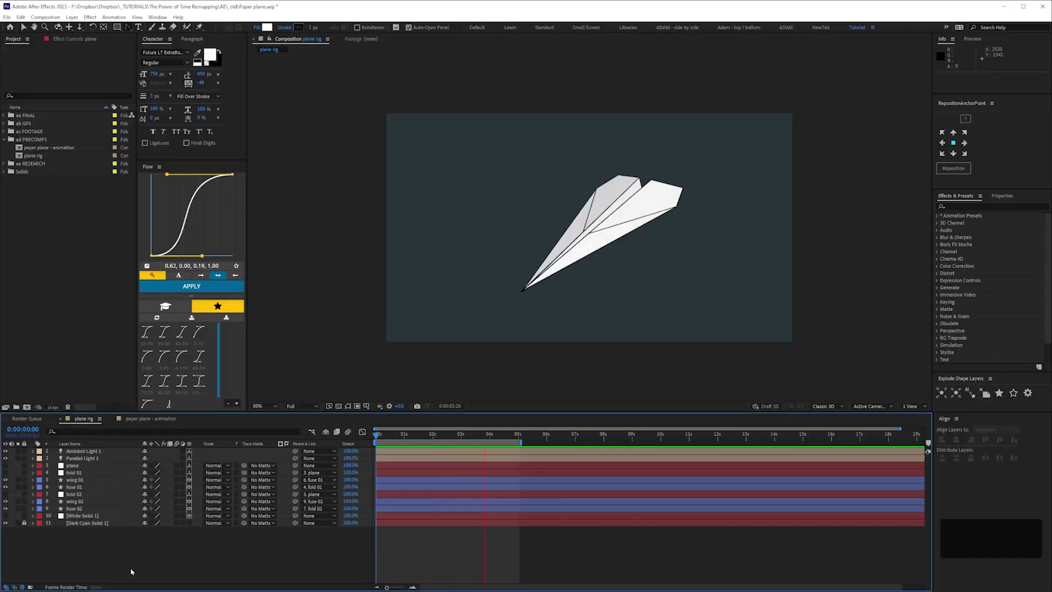
Step: Set Auto-Orientation to Off for the plane layer in the plane rig
click(71, 465)
key(ctrl+alt+o)
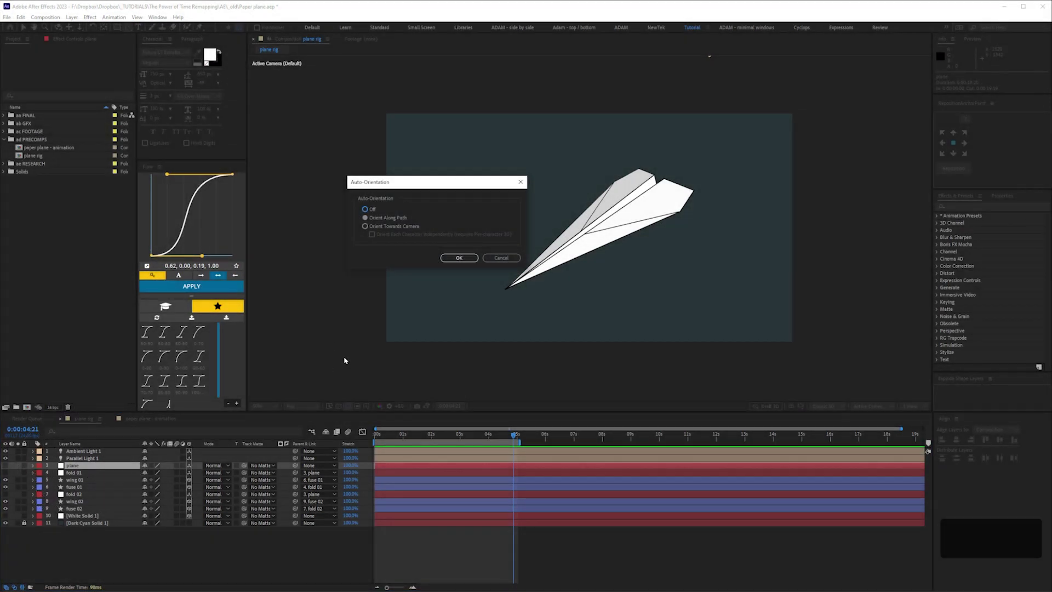
click(364, 209)
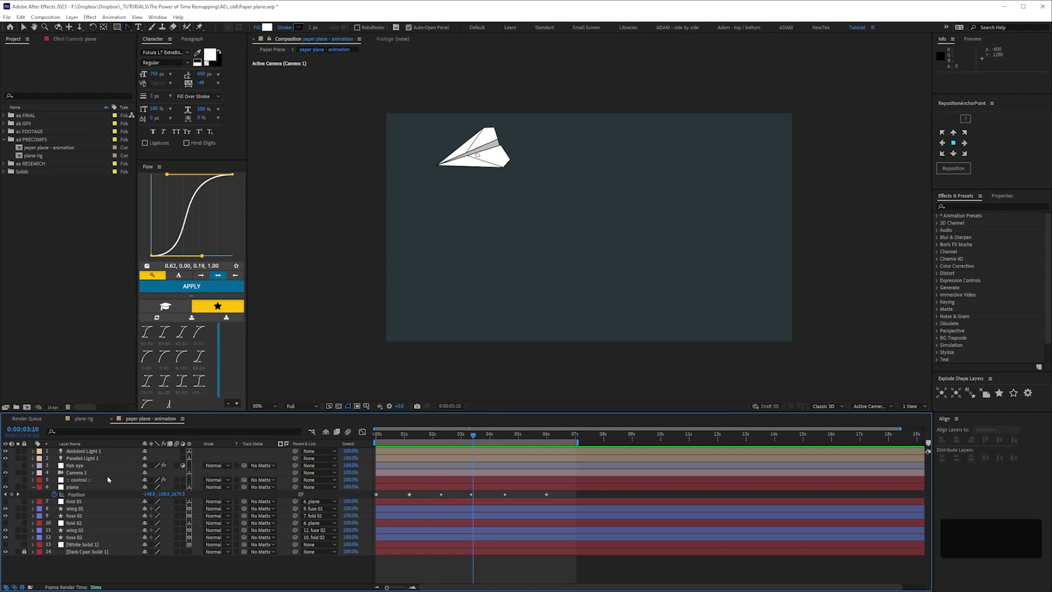
Step: Reveal the plane layer's keyframed Position, Scale and Orientation properties
click(75, 487)
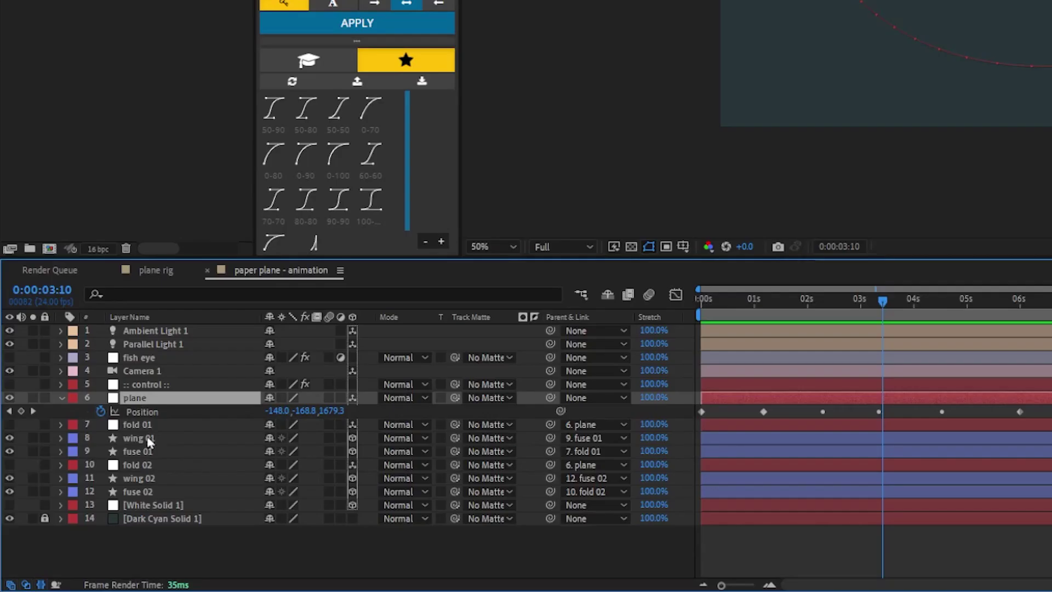
key(u)
key(u)
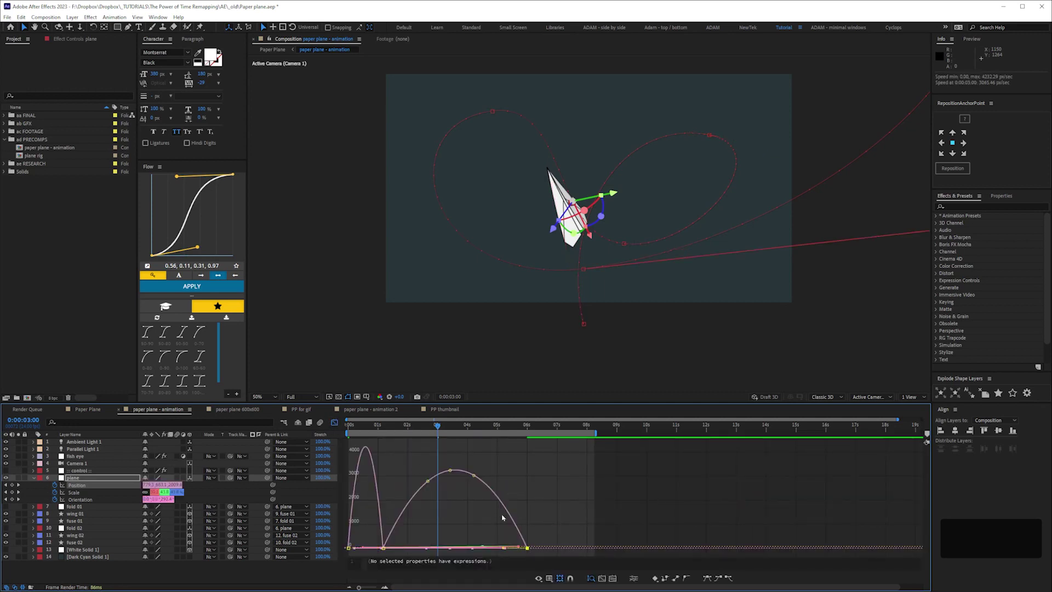
Step: Move the last Position keyframe to 0:00:06:20 with a longer ease-in, then return to keyframe bars
mouse_move(531, 549)
mouse_down()
mouse_move(548, 539)
mouse_move(526, 548)
mouse_up()
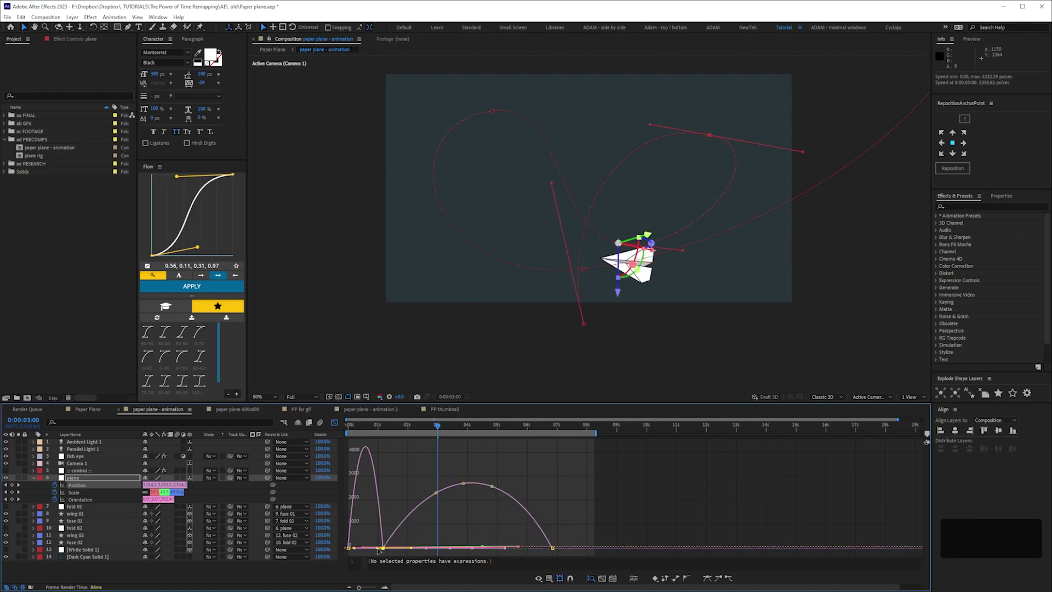
drag(374, 554, 412, 550)
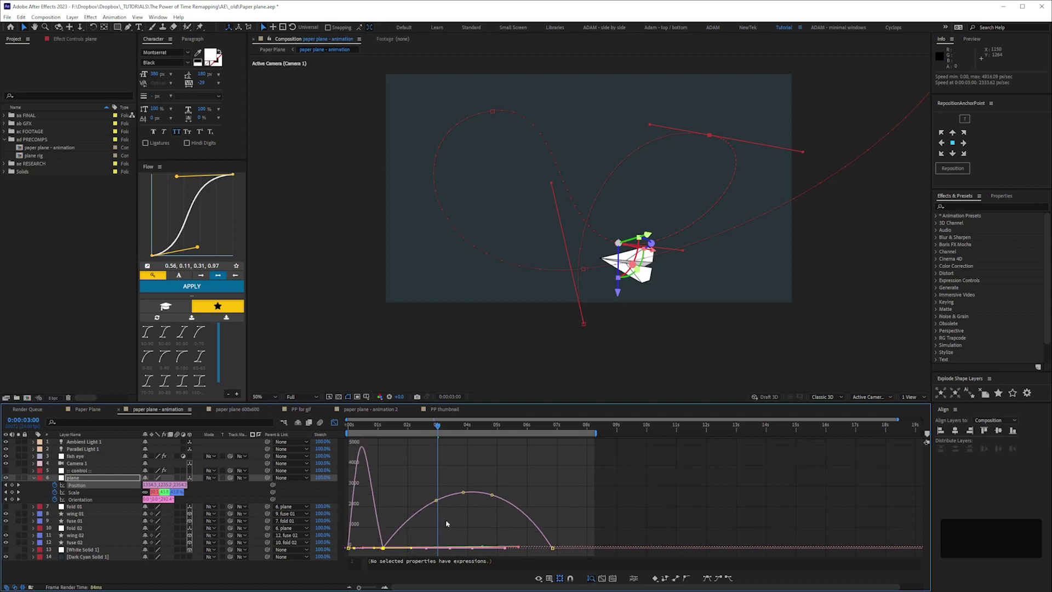
click(464, 489)
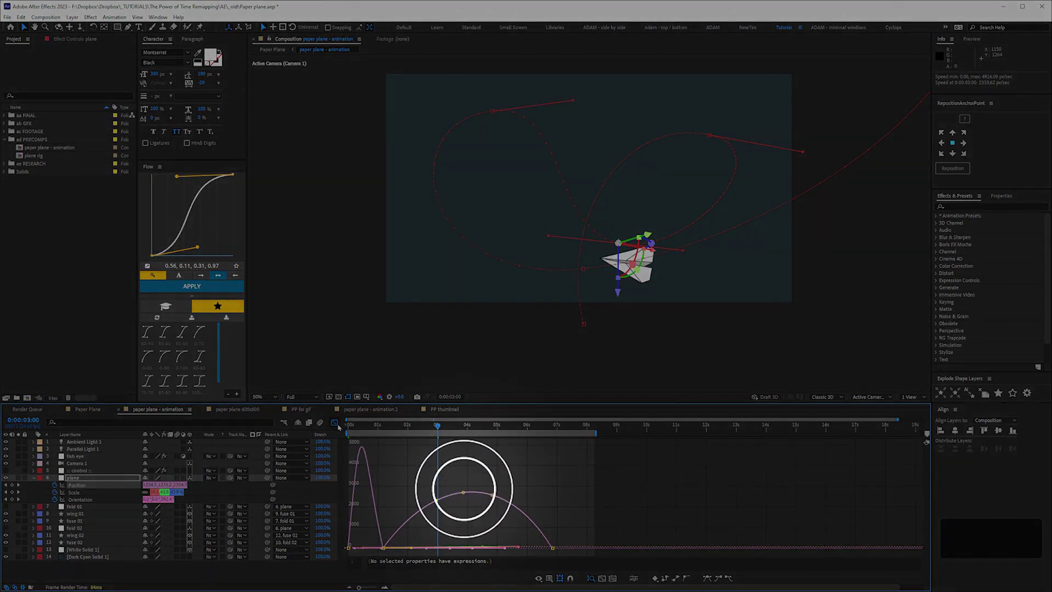
key(shift+F3)
click(564, 499)
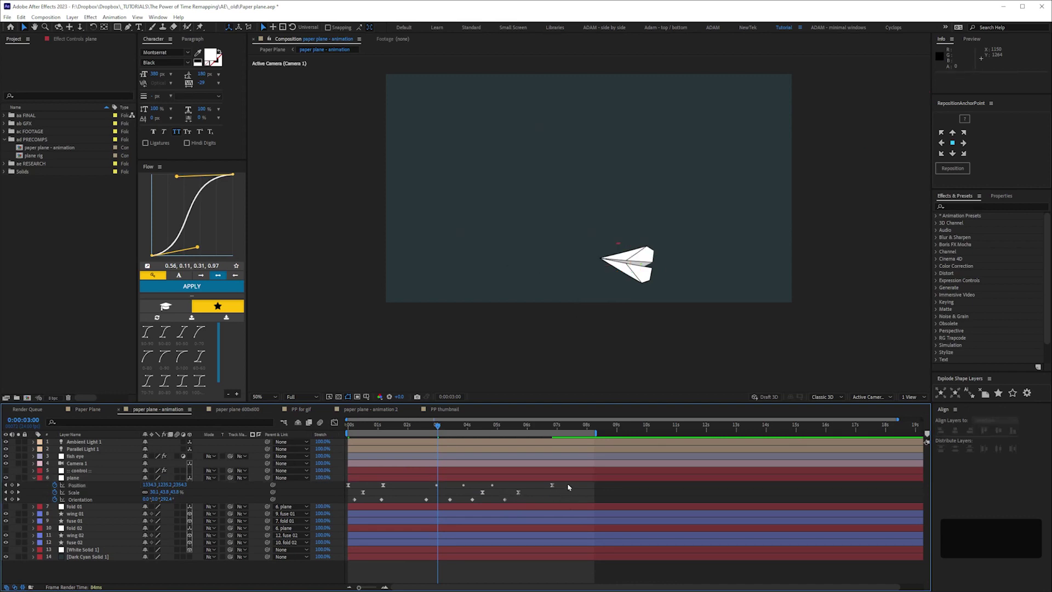
drag(568, 487, 538, 495)
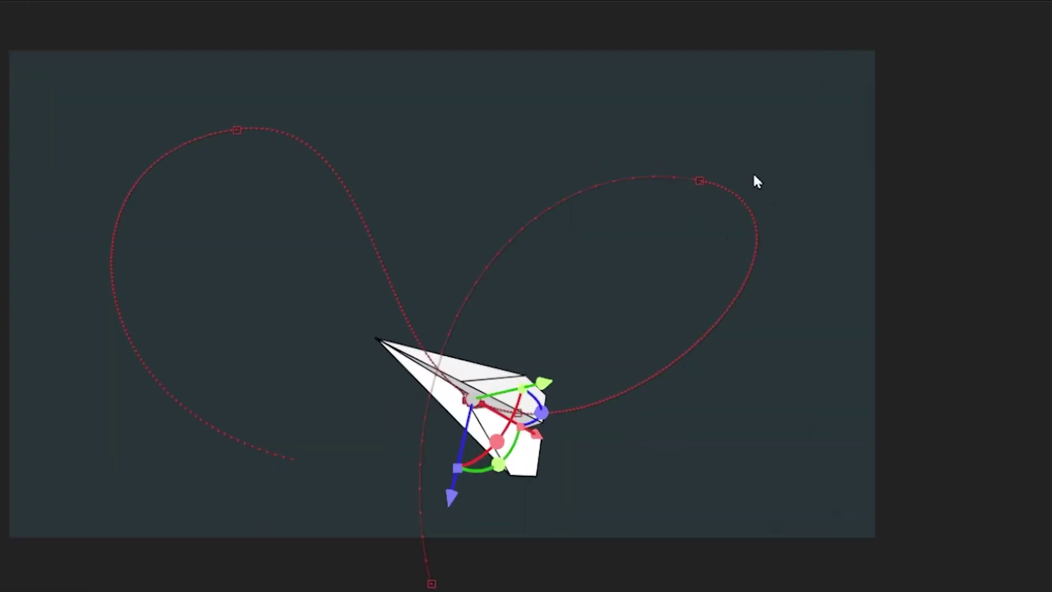
Step: Move the last Position keyframe back to 6 seconds, review the flight, and nest the comp
drag(914, 494, 587, 500)
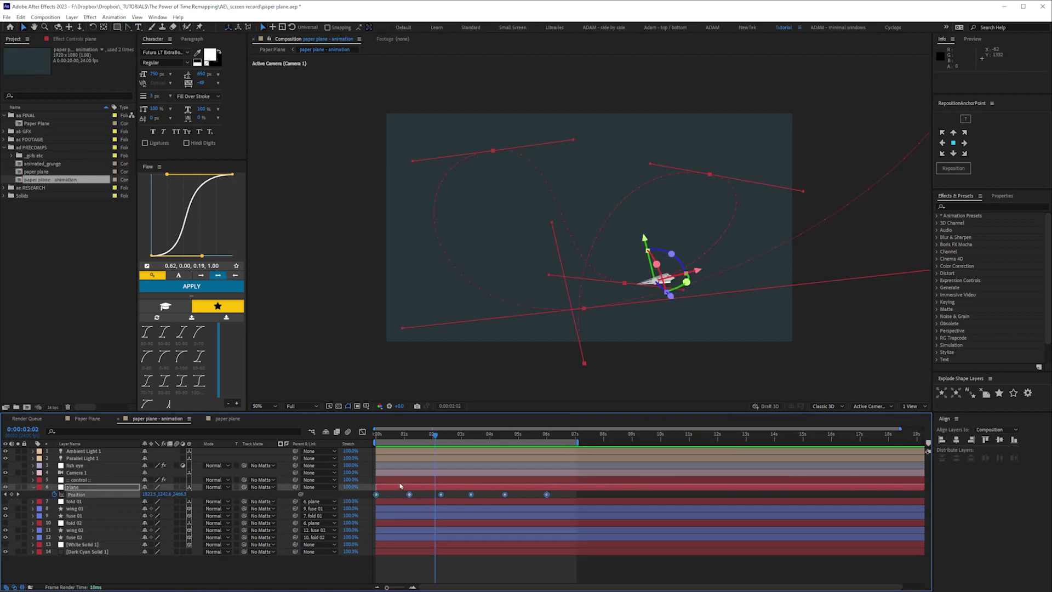
drag(415, 436, 482, 435)
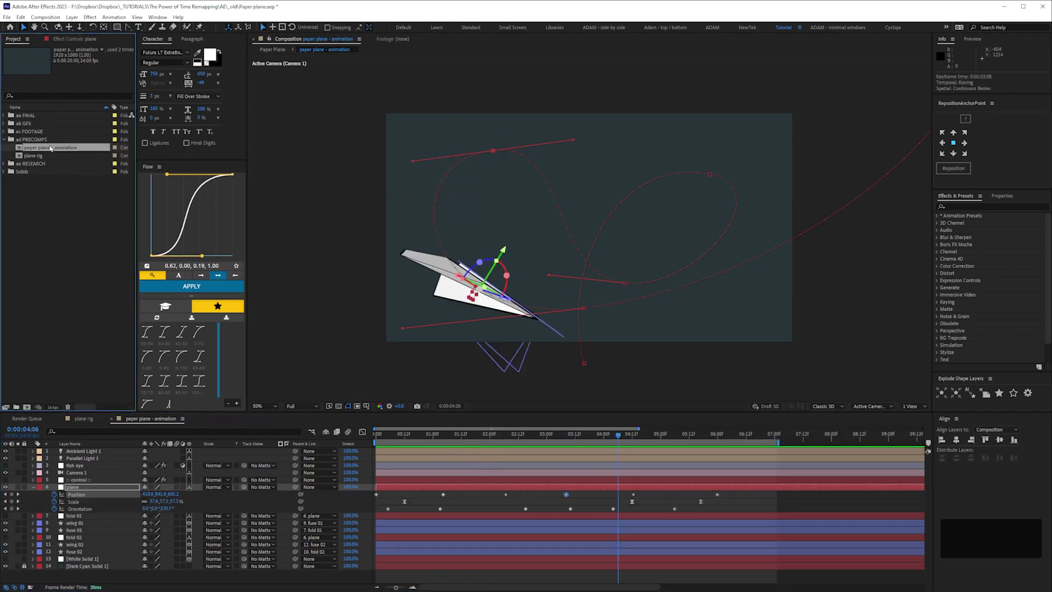
drag(51, 149, 26, 410)
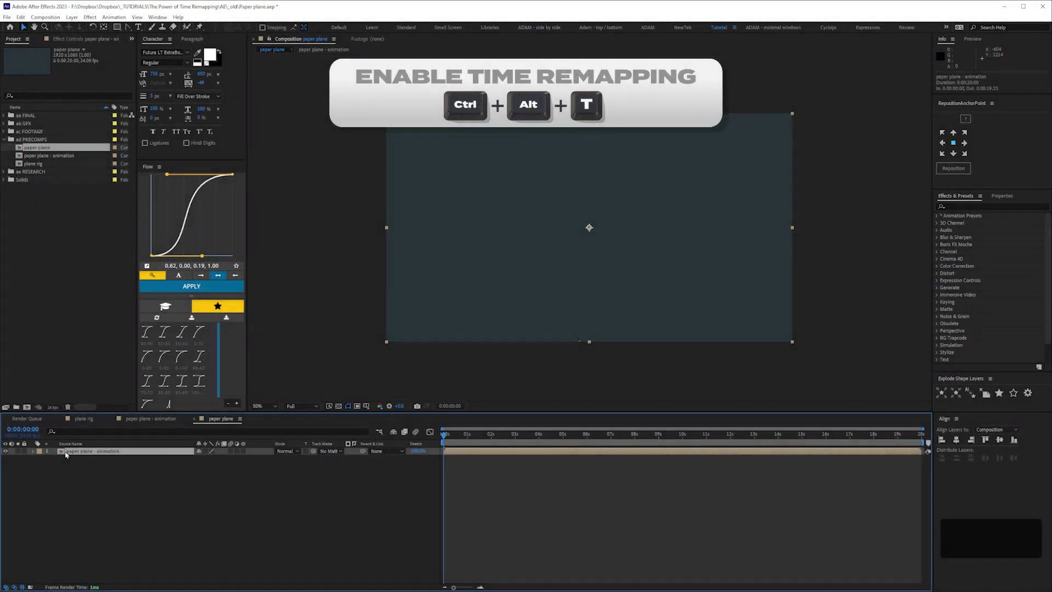
Step: Enable Time Remapping on the paper plane - animation layer and scrub to frame 8
right_click(67, 452)
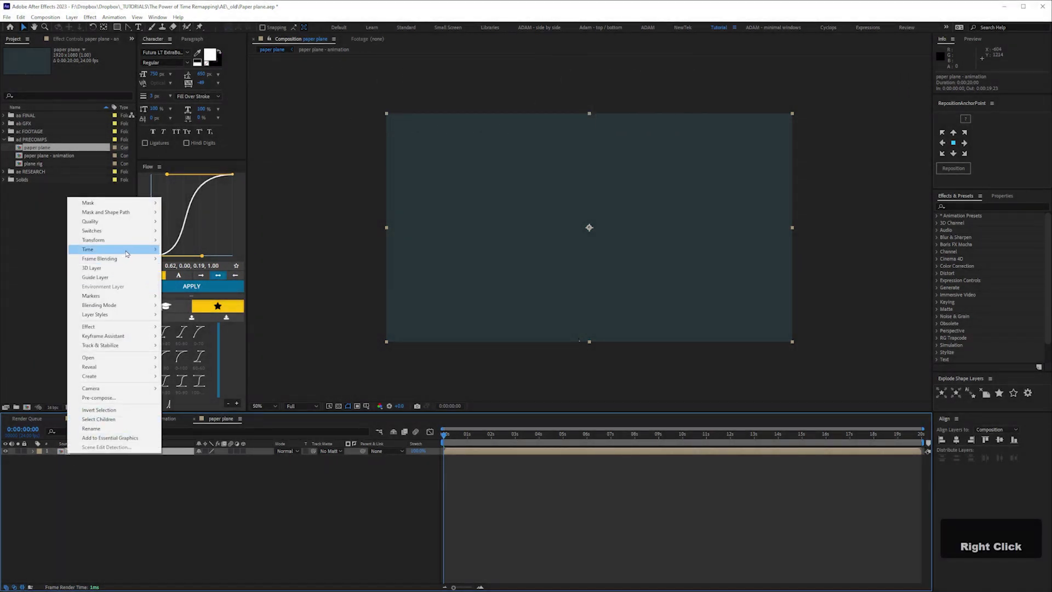
mouse_move(126, 254)
click(195, 250)
click(224, 558)
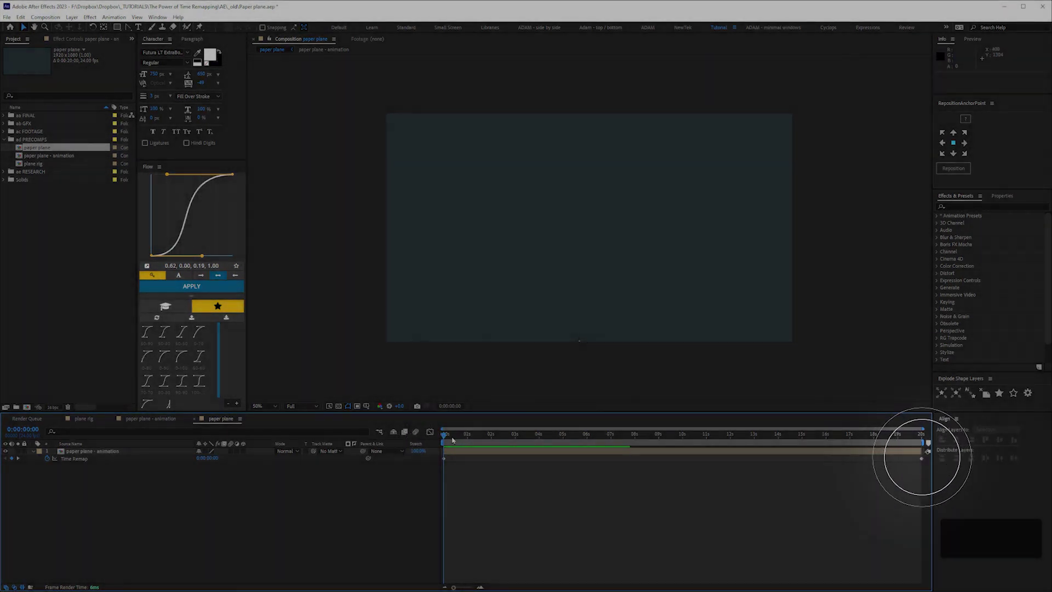
drag(445, 435, 453, 440)
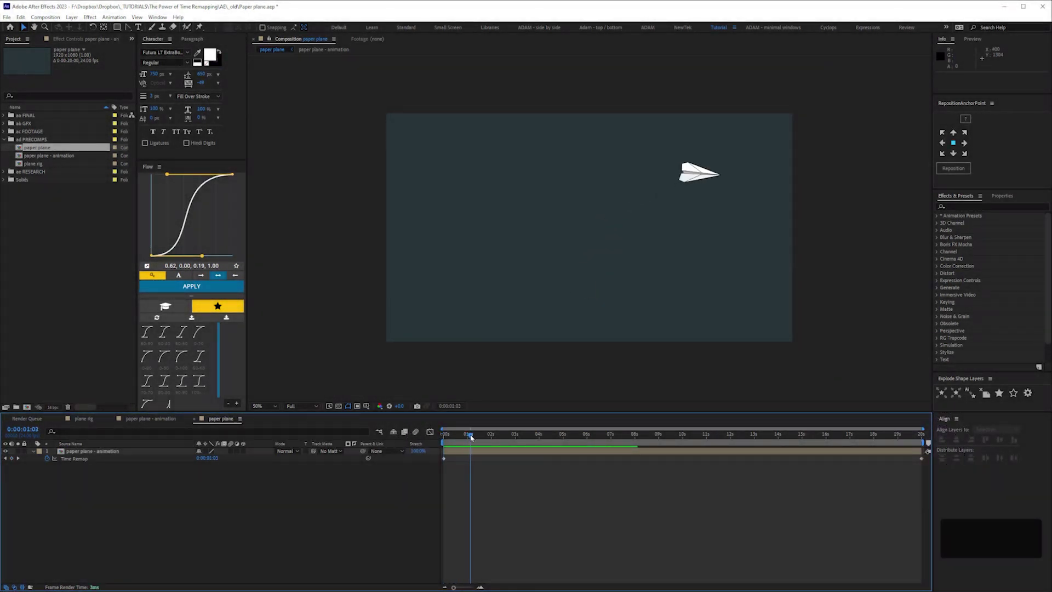
Step: Add Time Remap keyframes at 0:00:01:02 and 0:00:03:07 on the nested plane layer
click(74, 459)
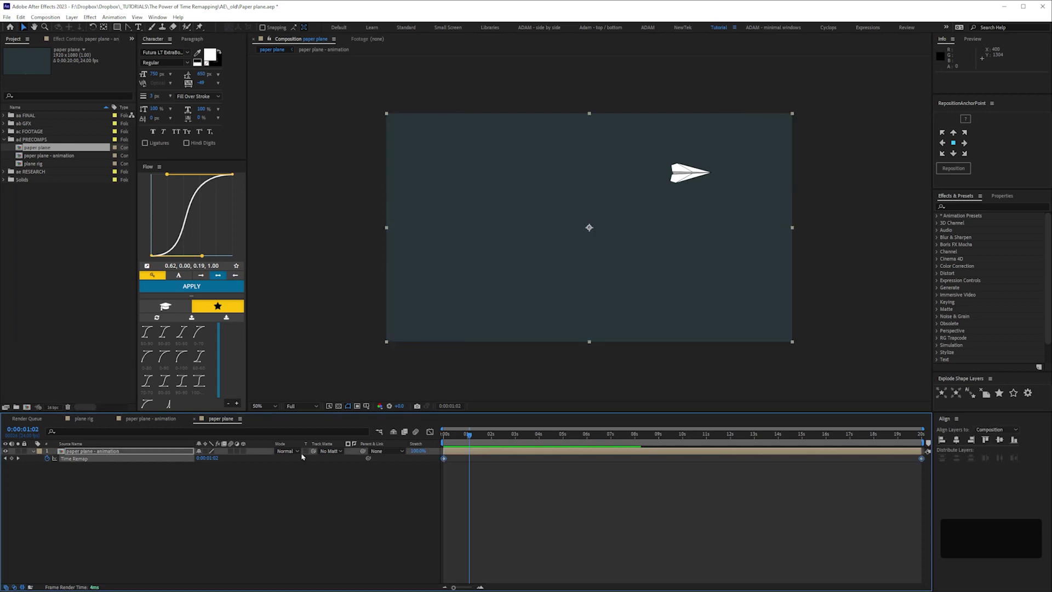
click(12, 458)
key(space)
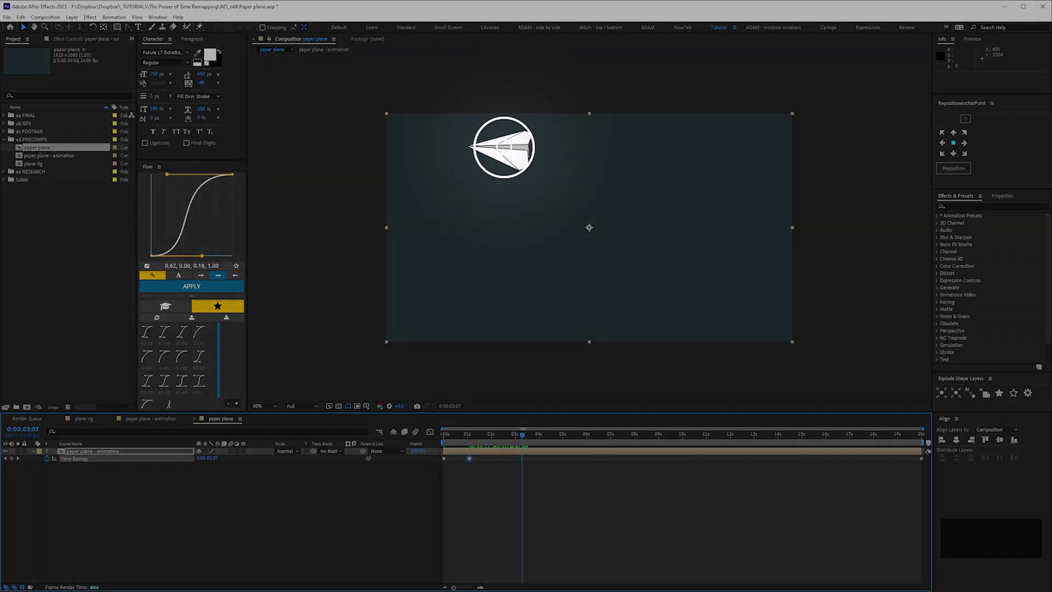
click(11, 458)
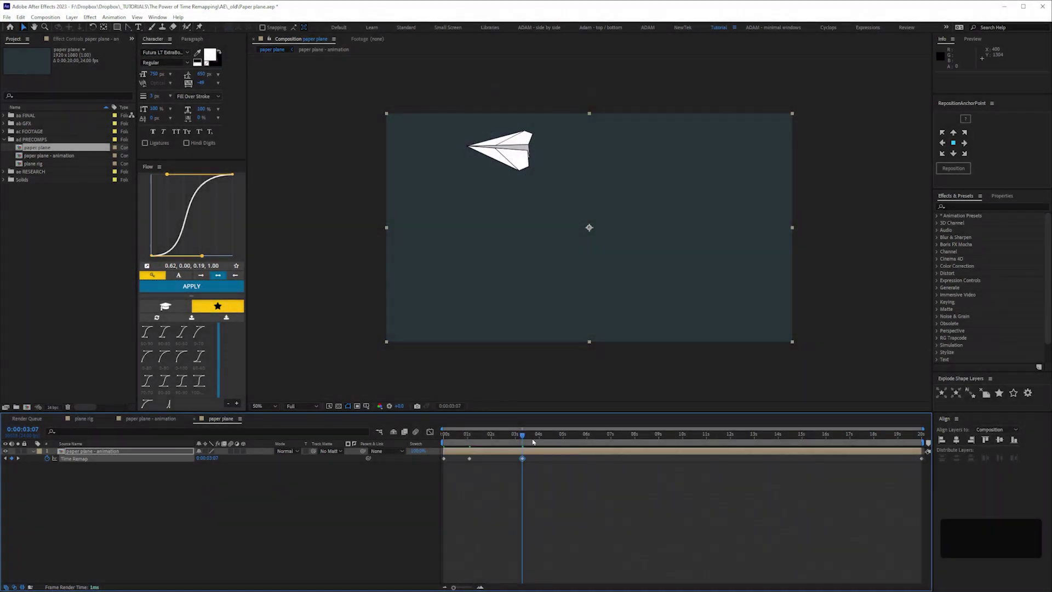
drag(524, 435, 564, 436)
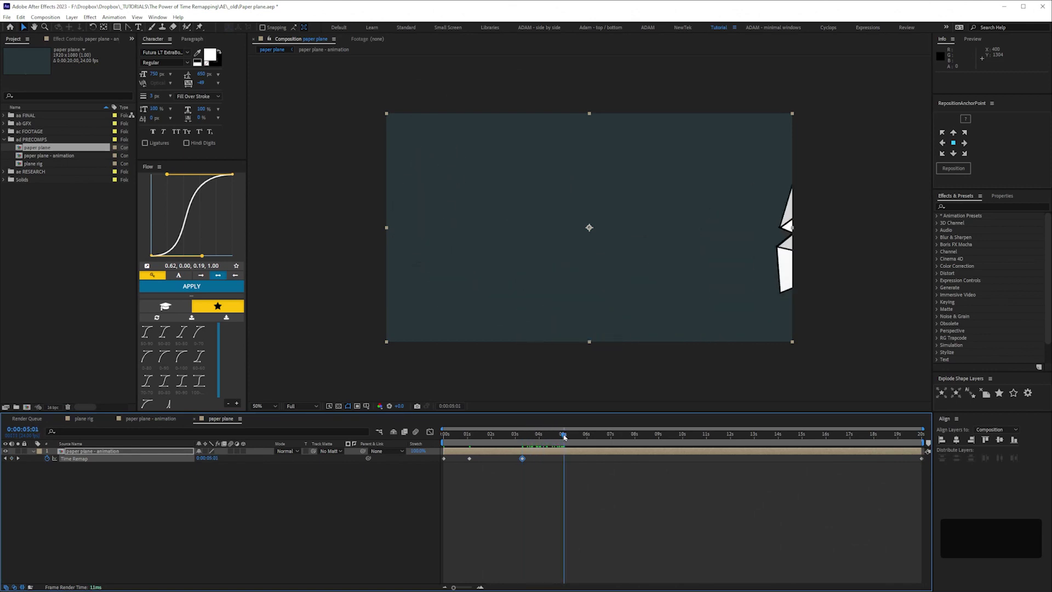
click(6, 458)
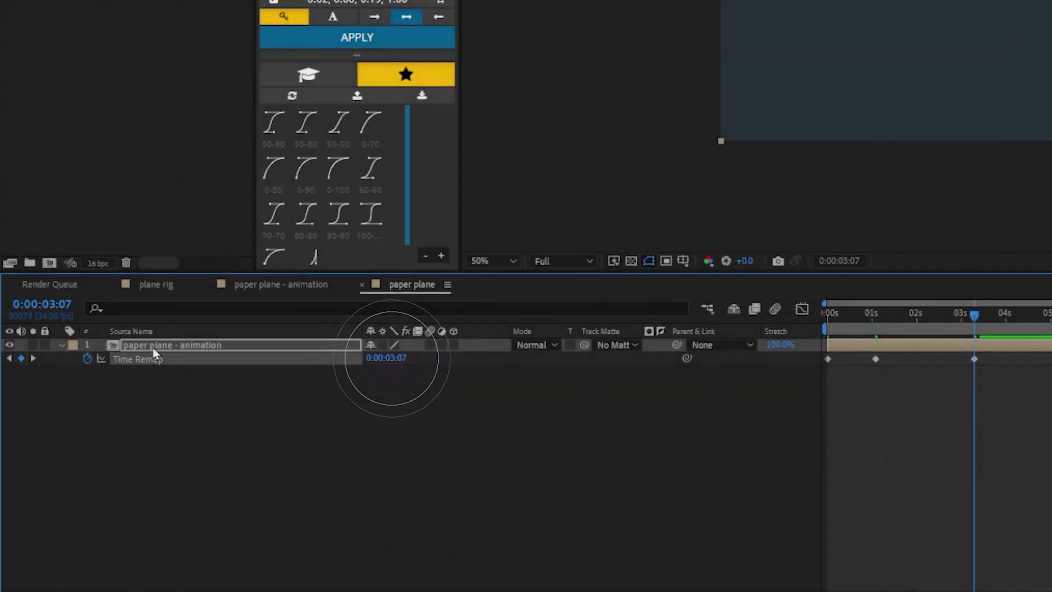
Step: Switch the timecode display to frame numbers from the precomp, then return to paper plane
double_click(153, 349)
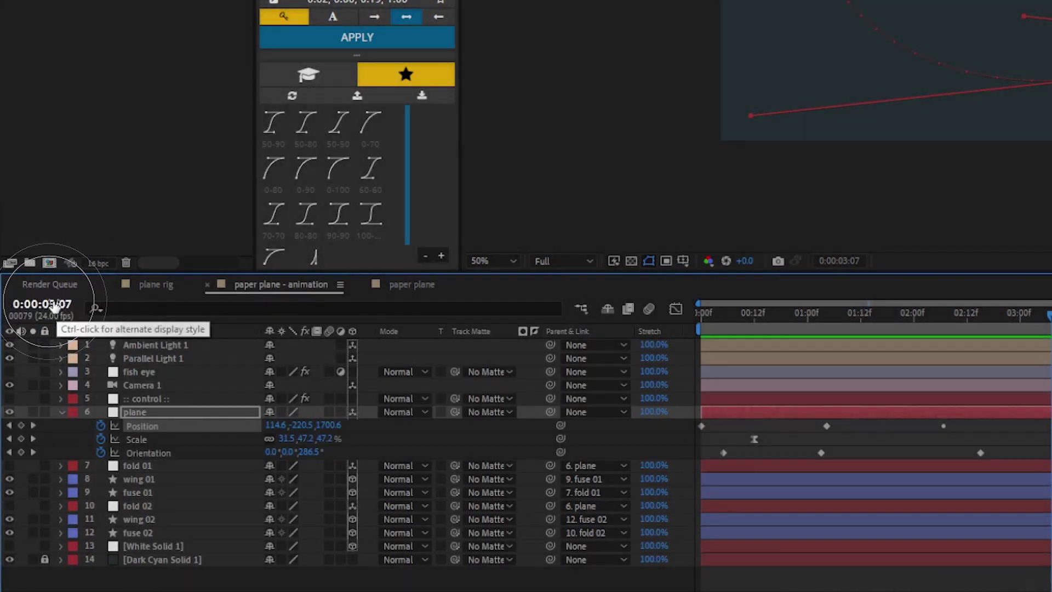
ctrl+click(54, 305)
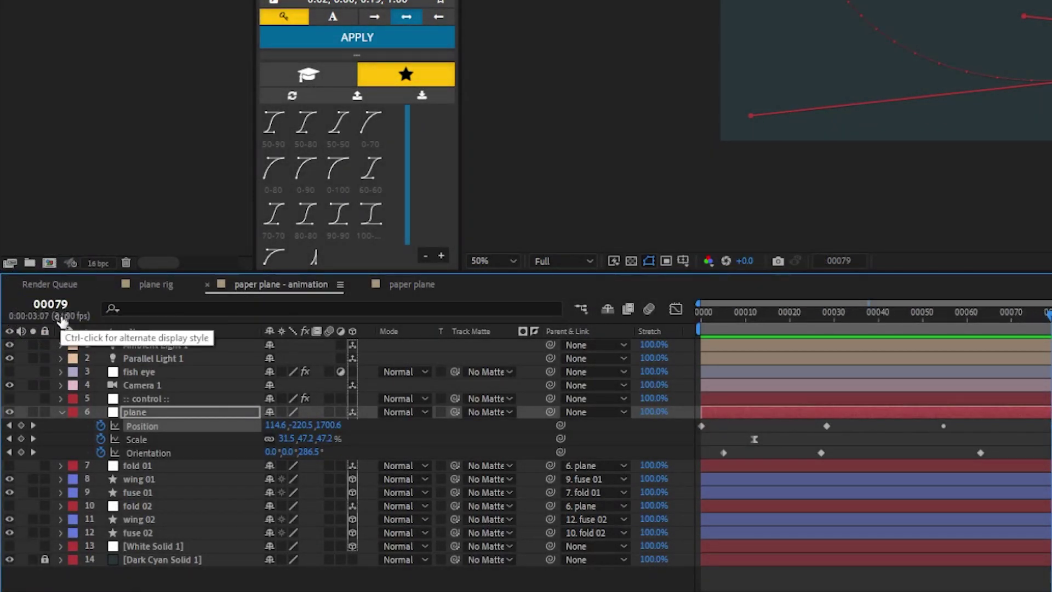
click(424, 290)
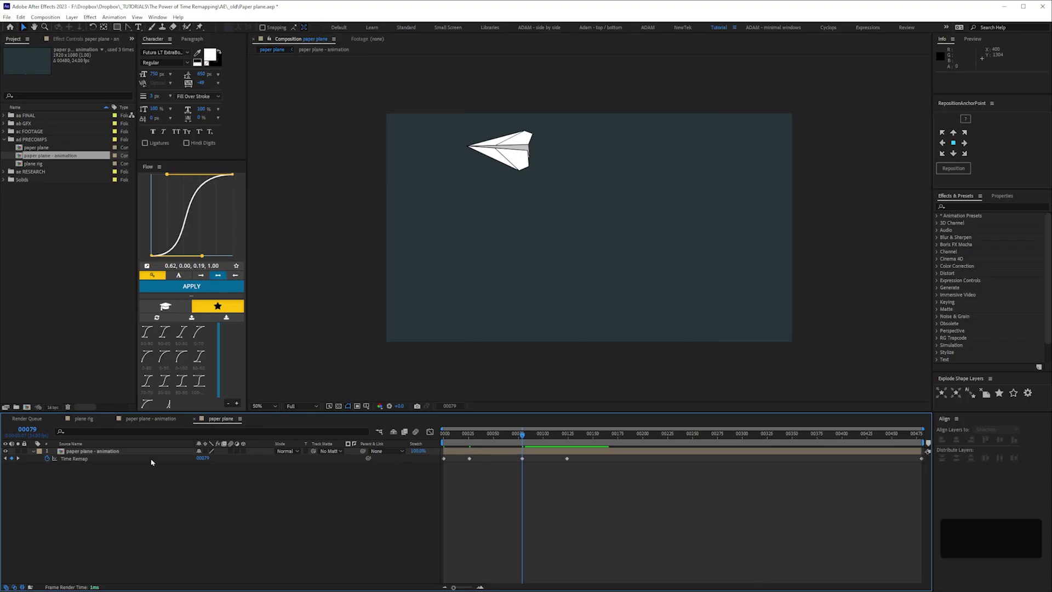
Step: Select all the nested layer's Time Remap keyframes and switch the Graph Editor to Edit Value Graph
click(88, 458)
click(430, 432)
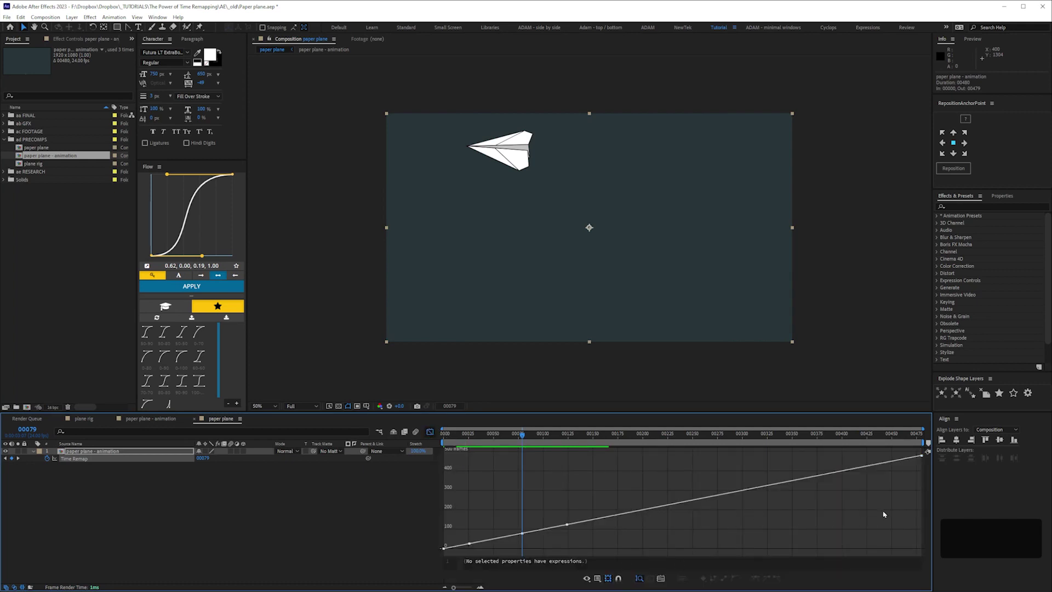
drag(636, 497, 444, 553)
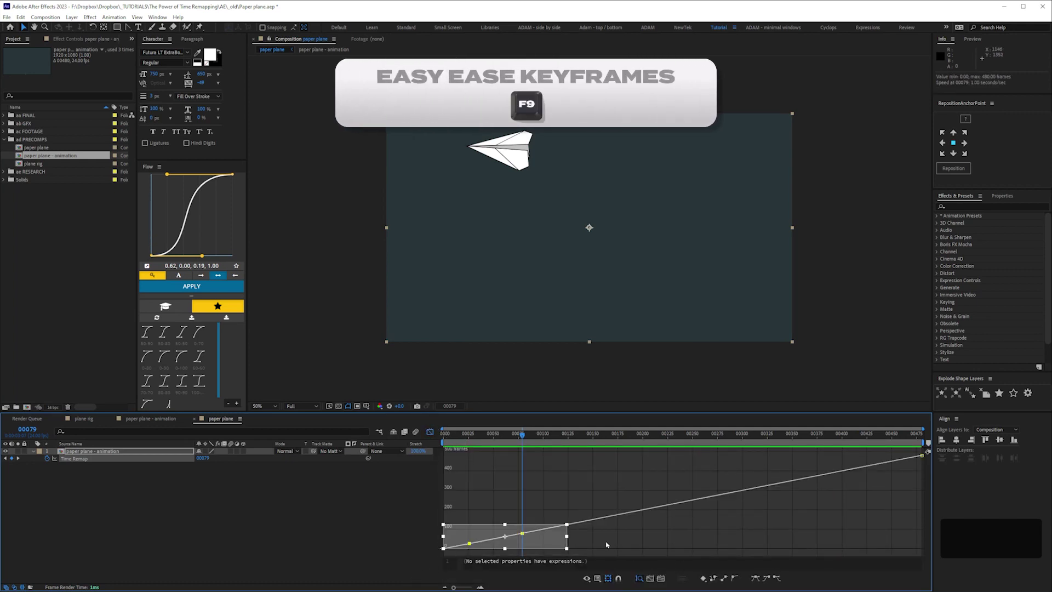
click(610, 506)
key(ctrl+a)
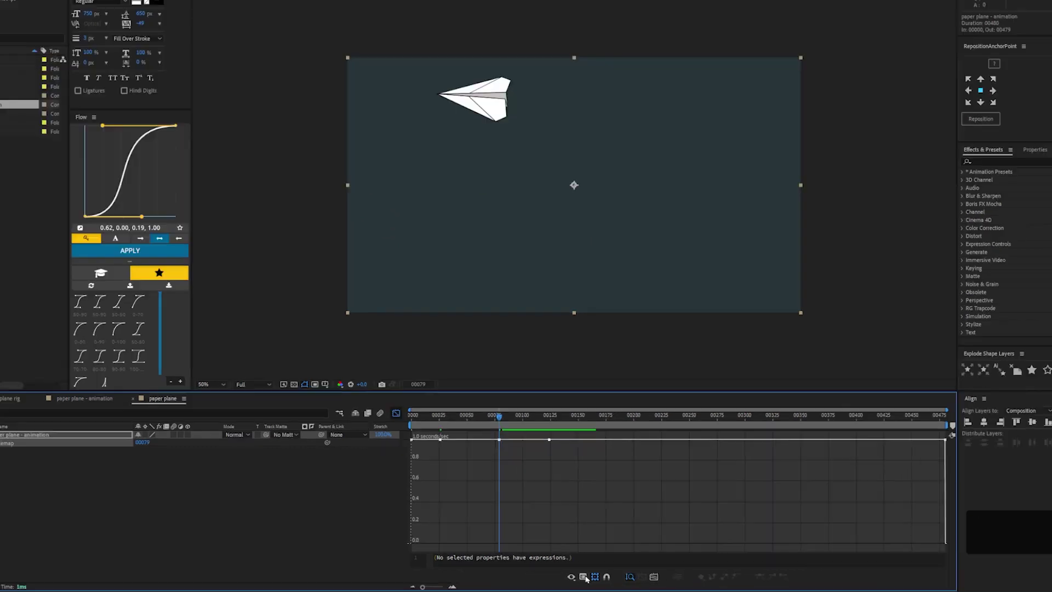
click(597, 578)
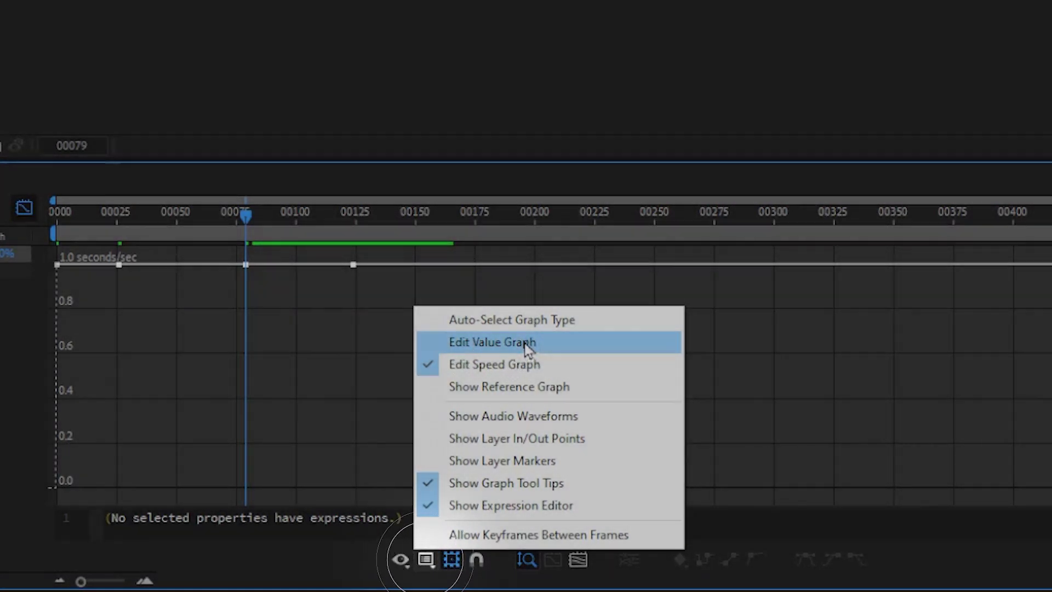
click(526, 344)
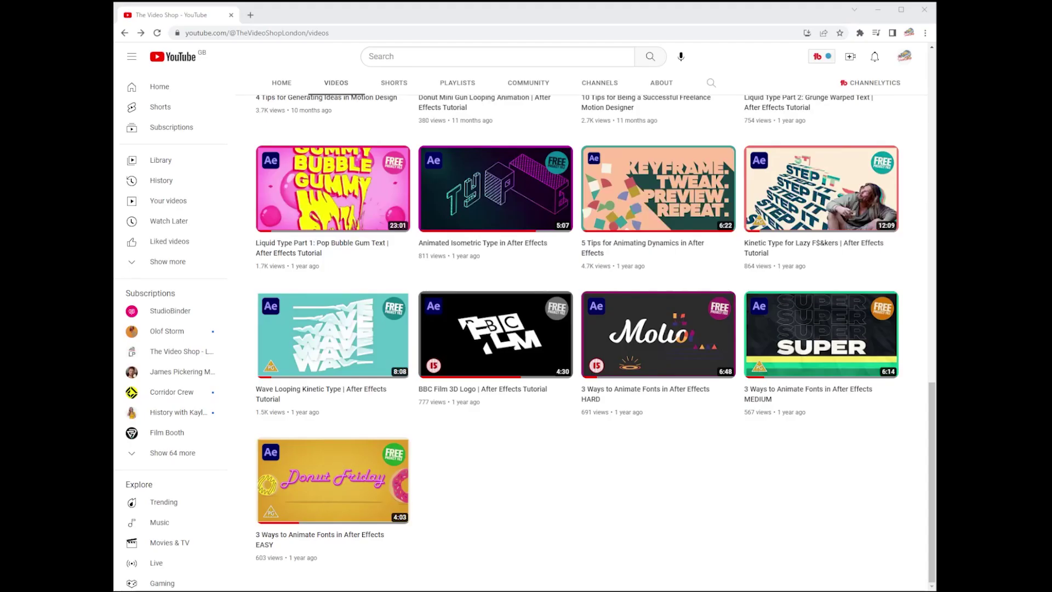
Step: Open the '3 Ways to Animate Fonts in After Effects MEDIUM' video
click(747, 400)
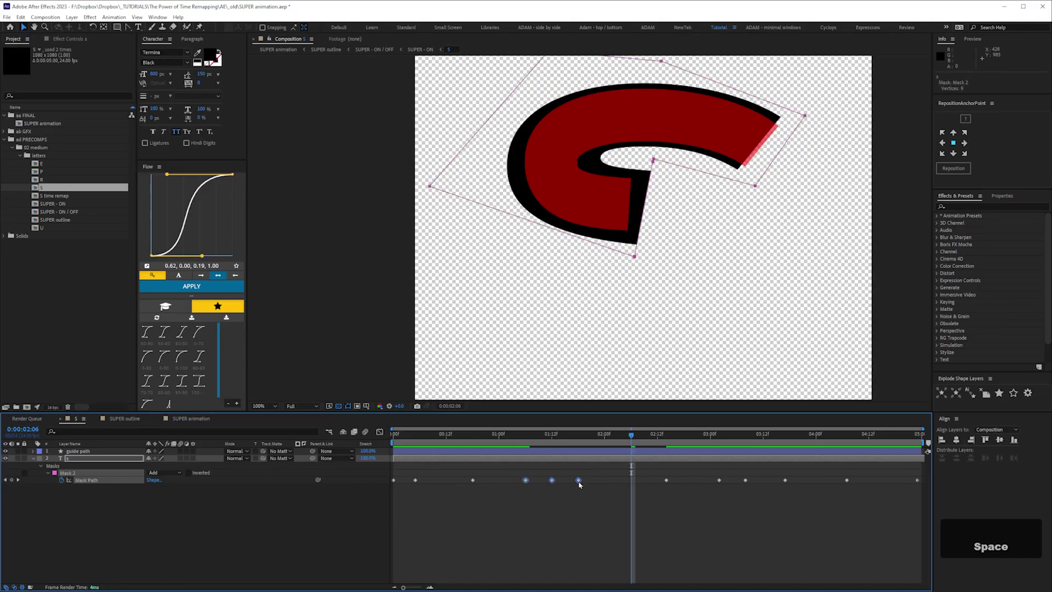
key(alt)
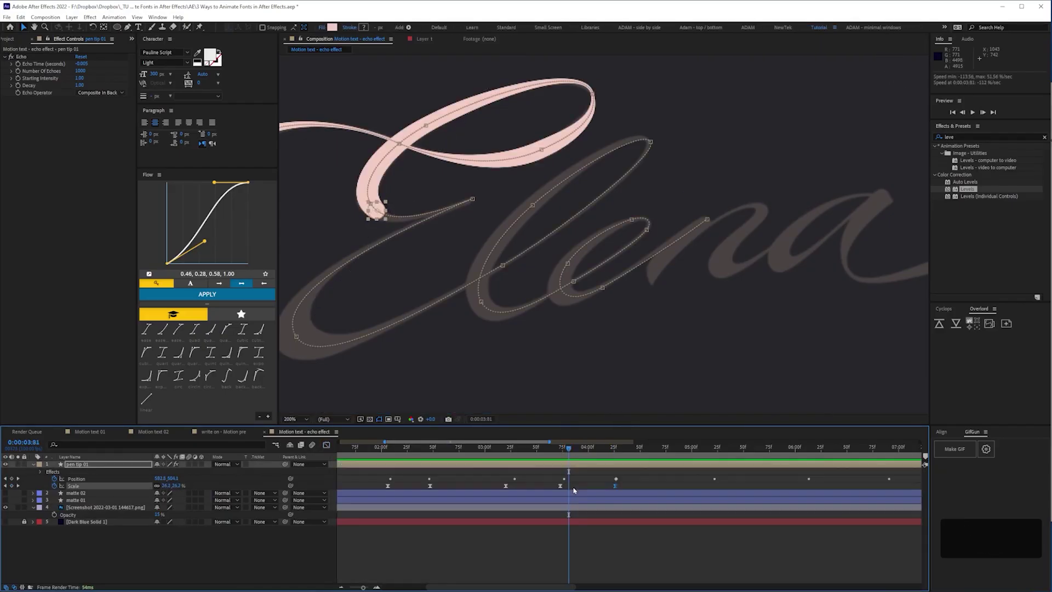
Step: Thicken the pink stroke around the S and preview it drawing on from the start
key(ctrl+s)
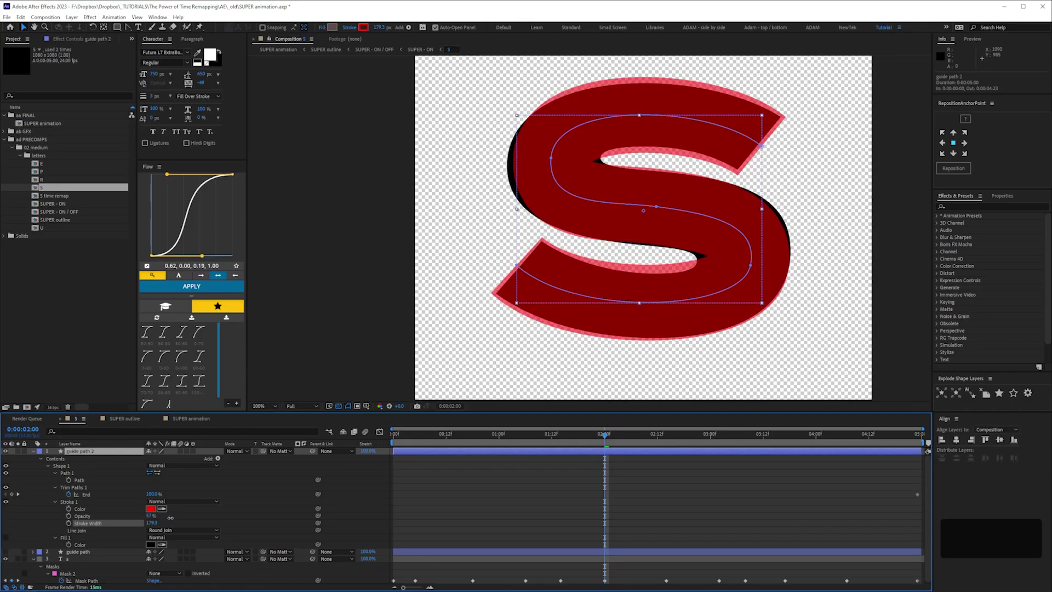
mouse_move(161, 517)
mouse_down()
mouse_move(175, 515)
mouse_move(163, 516)
mouse_up()
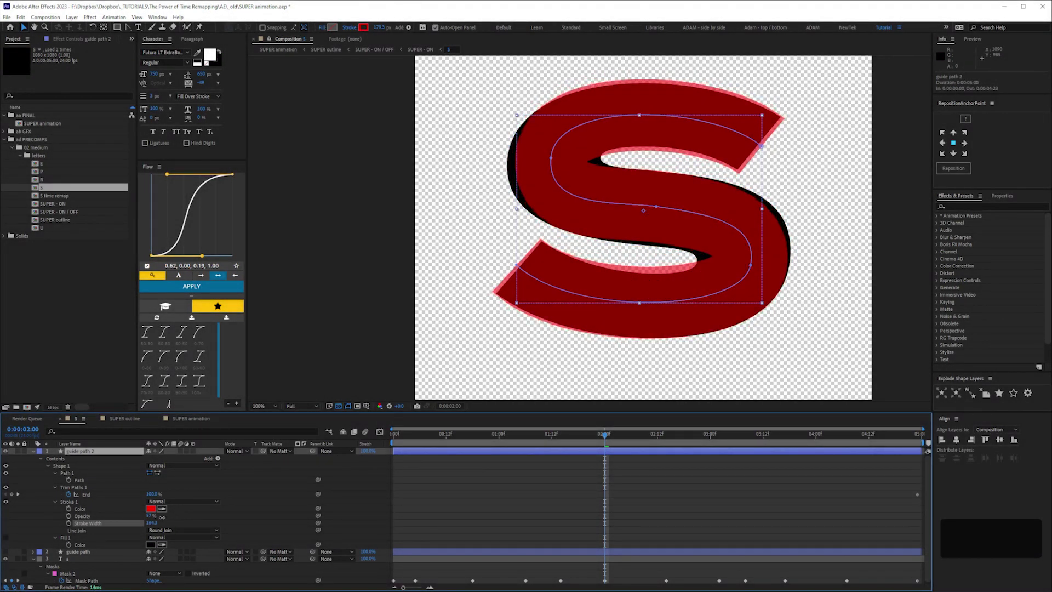
key(KP_0)
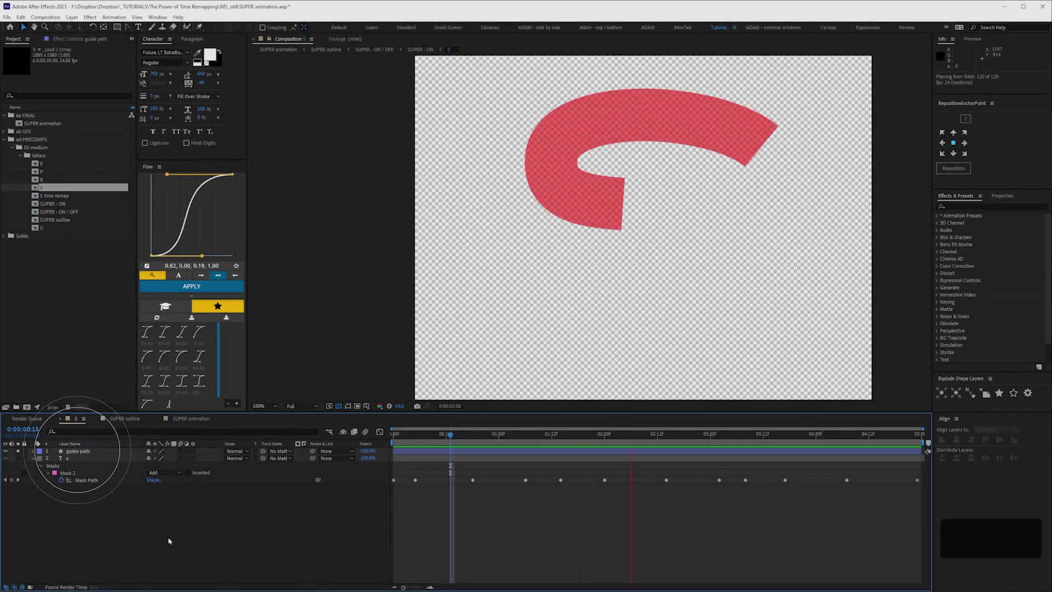
key(space)
Step: Select the S's late Mask Path keyframes, starting with the last two
key(k)
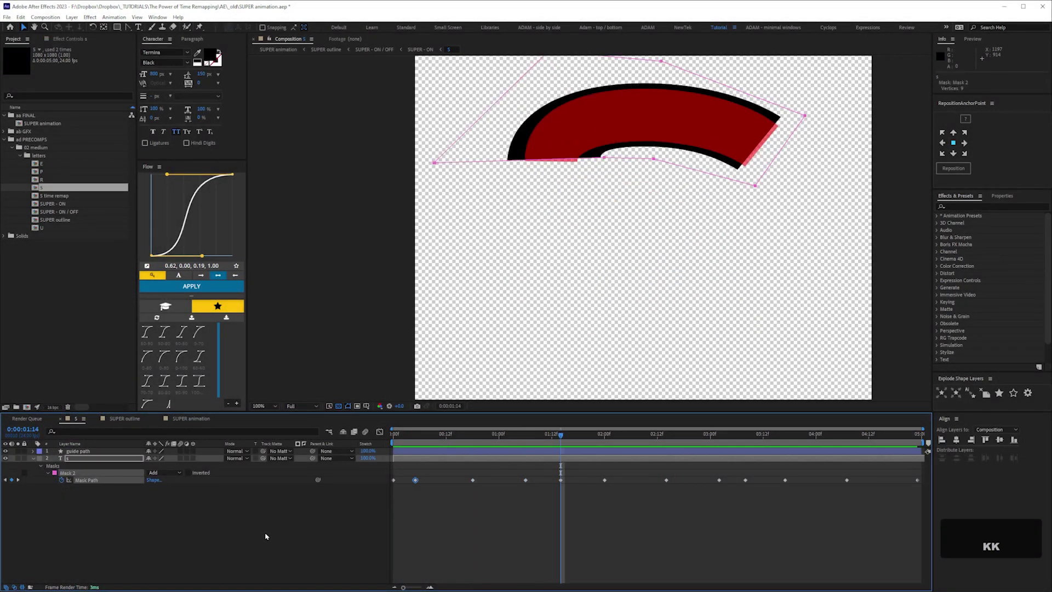
click(312, 535)
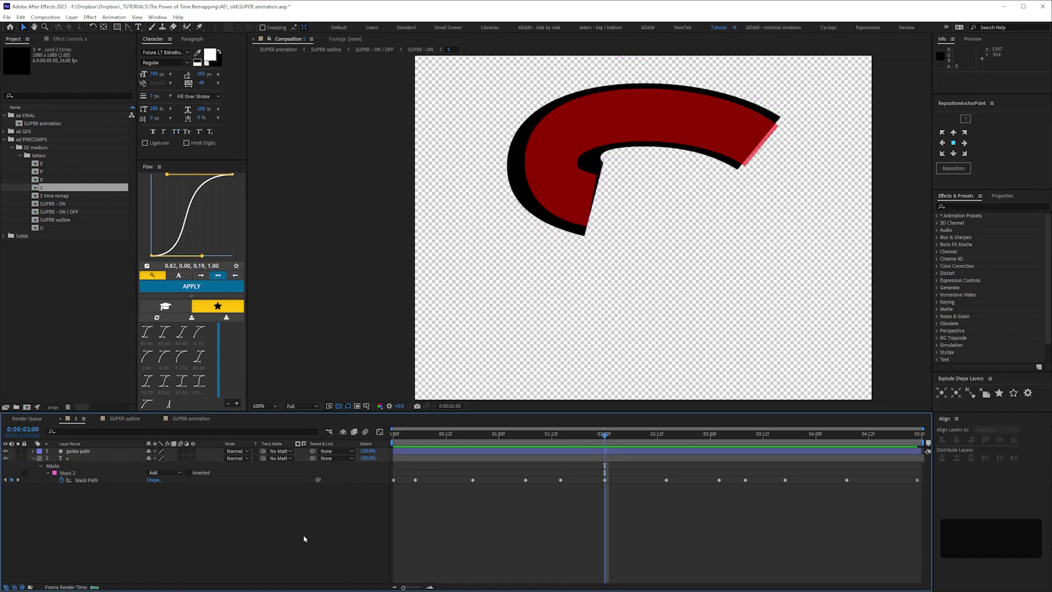
drag(926, 475, 841, 484)
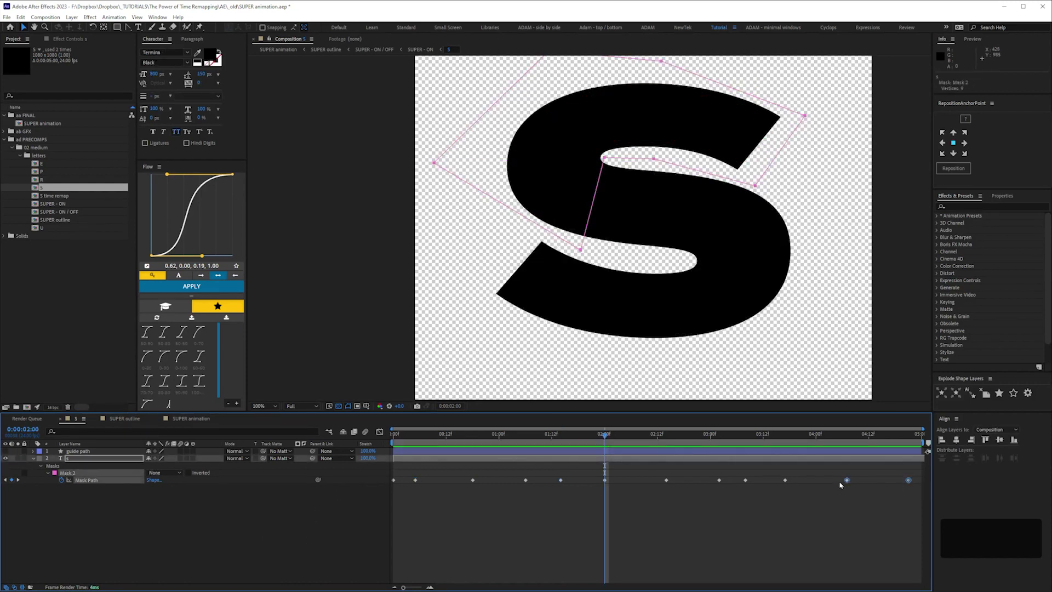
shift+click(745, 480)
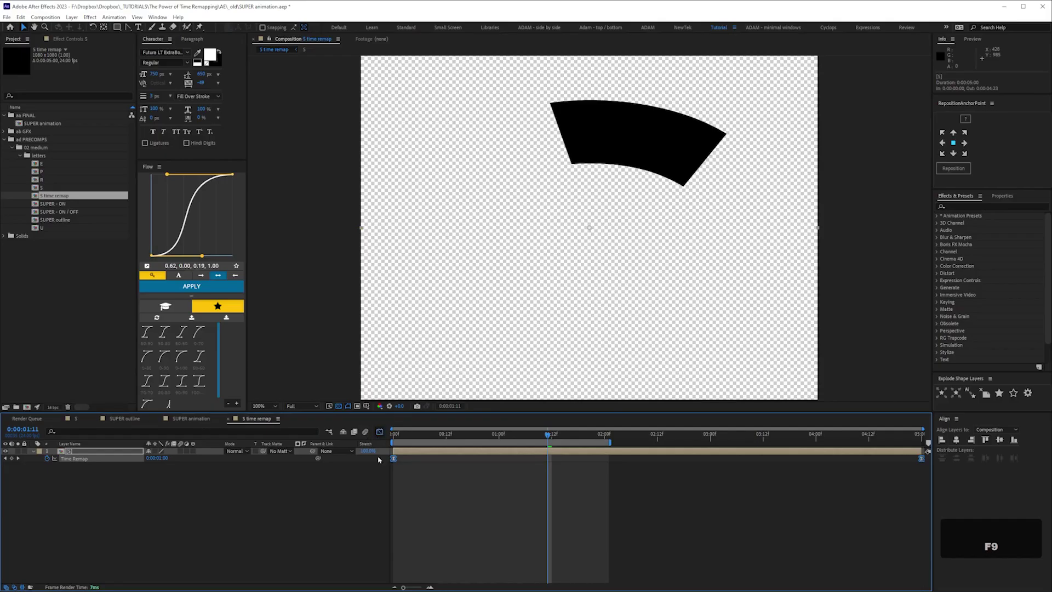
Step: In the Graph Editor, pull the S's last Time Remap keyframe left to about 1:15
key(shift+F3)
drag(883, 500, 932, 457)
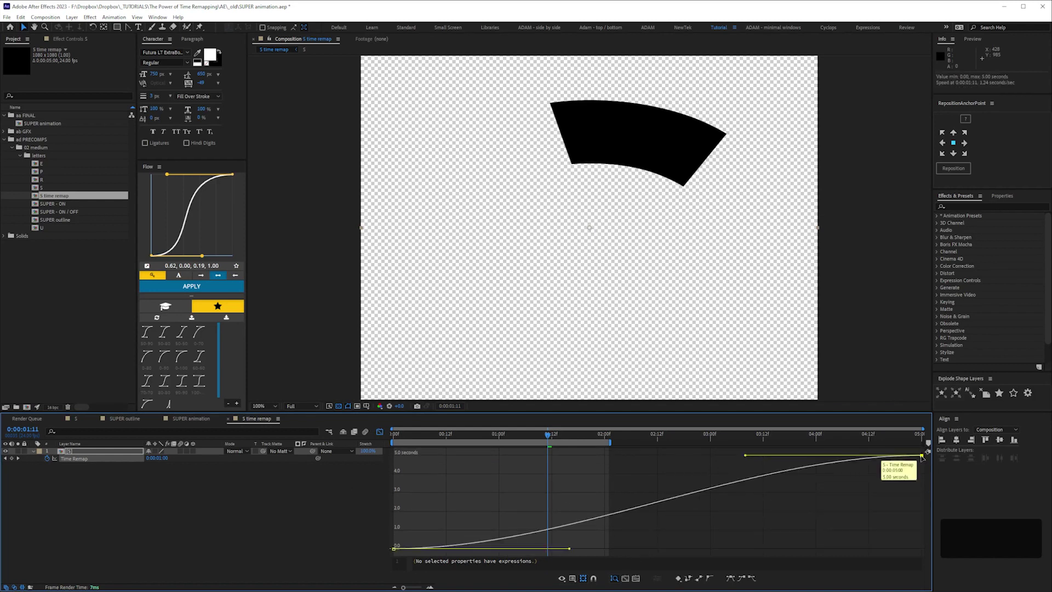
drag(849, 465, 559, 466)
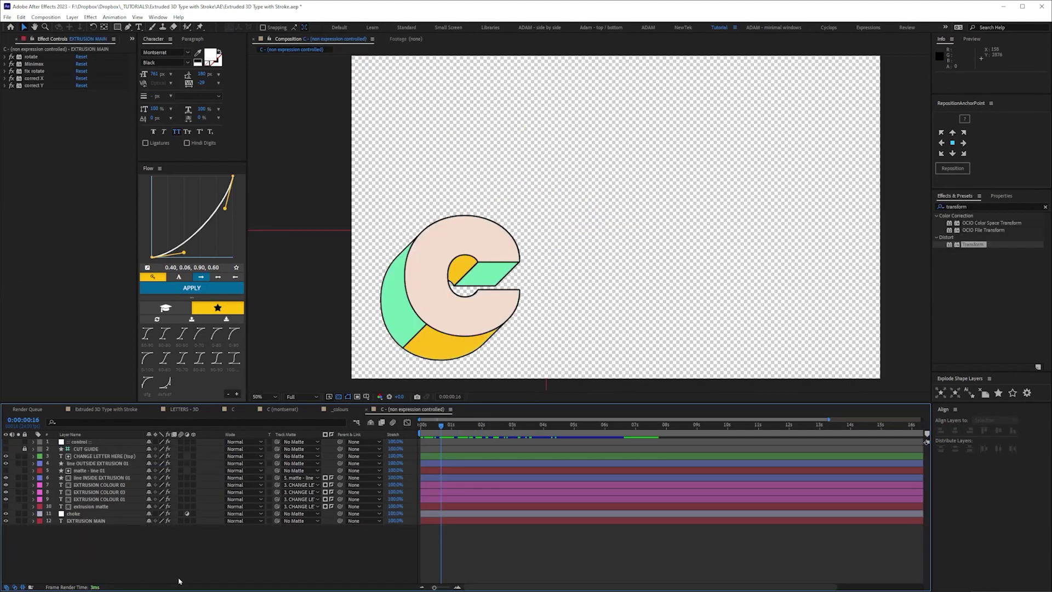
Step: Show the C layer's extrusion keyframes in a maximized Timeline and return the playhead to the start
key(u)
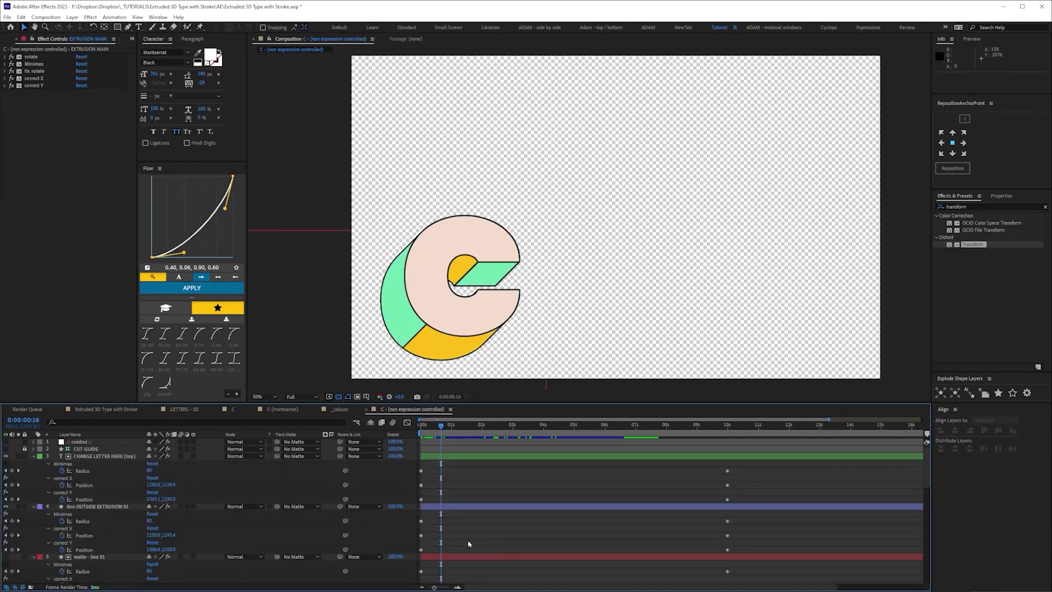
key(grave)
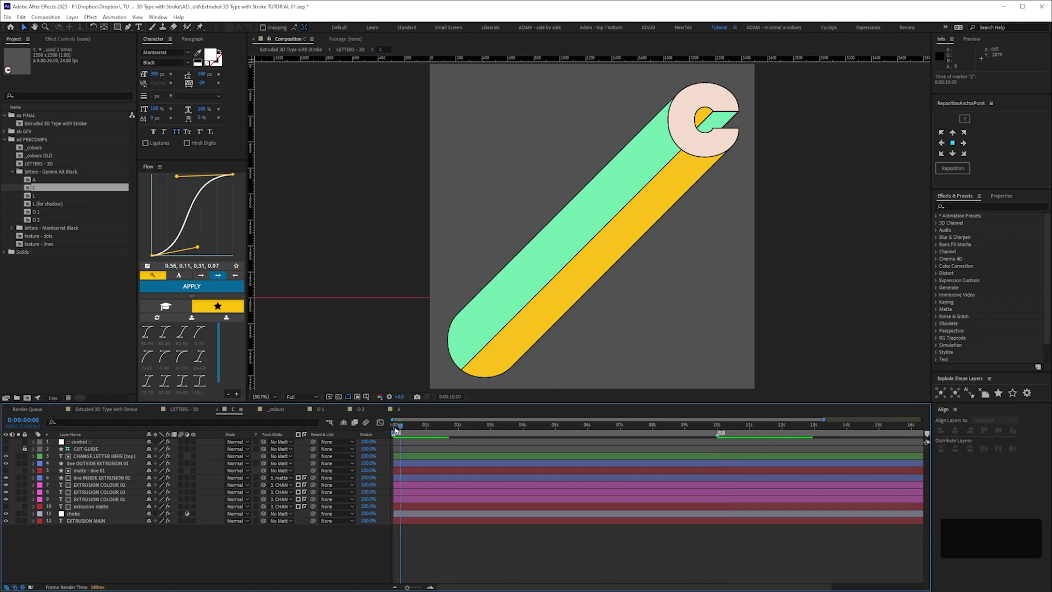
drag(395, 430, 711, 437)
key(shift+Escape)
Step: Set the nested C layer's Scale to 40%
click(77, 442)
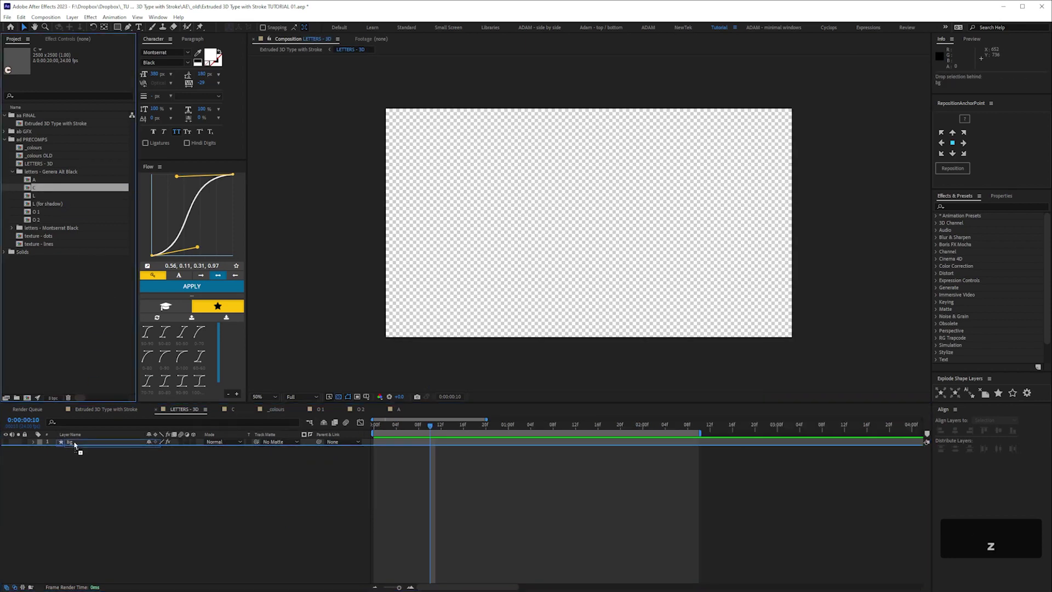
key(s)
click(161, 449)
text(40)
key(Return)
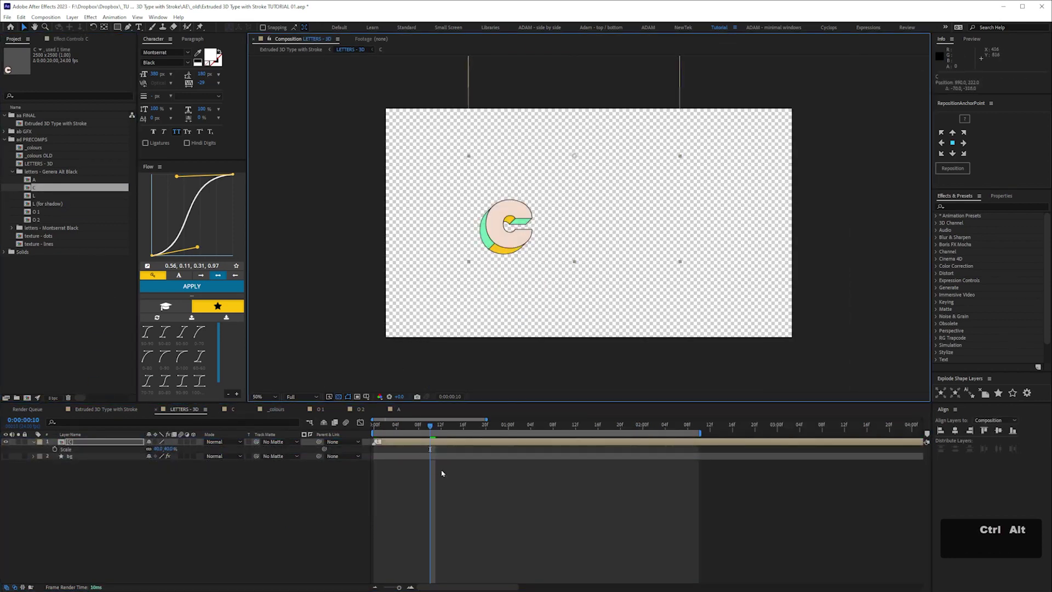
Step: Enable Time Remap on C and add eased keyframes, one near 1:02, for a bouncing curve
key(ctrl+alt+t)
drag(438, 427, 563, 430)
click(16, 450)
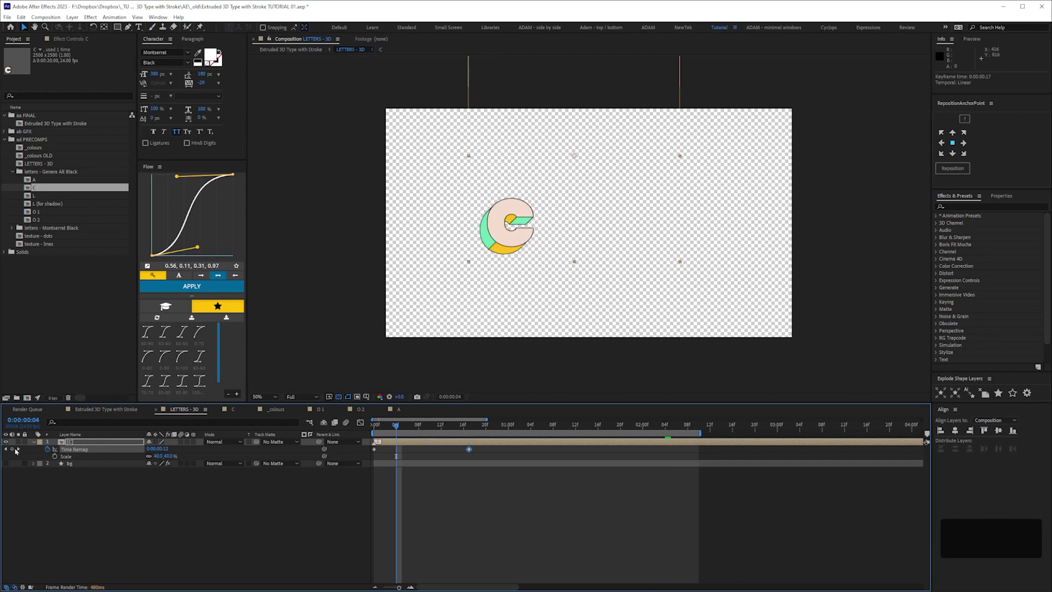
drag(397, 449, 514, 450)
click(542, 424)
key(shift+F3)
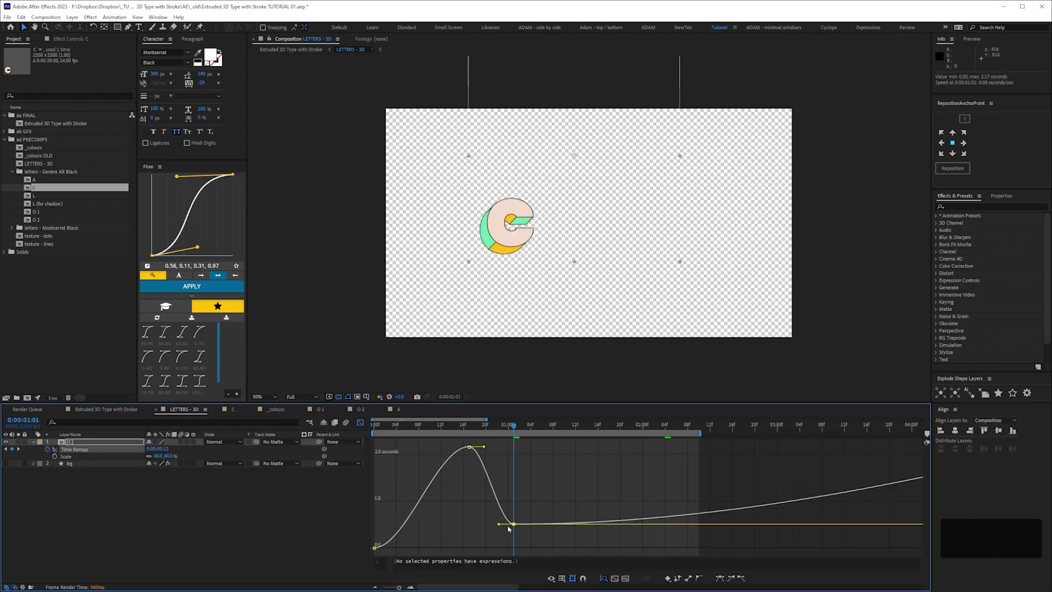
key(Return)
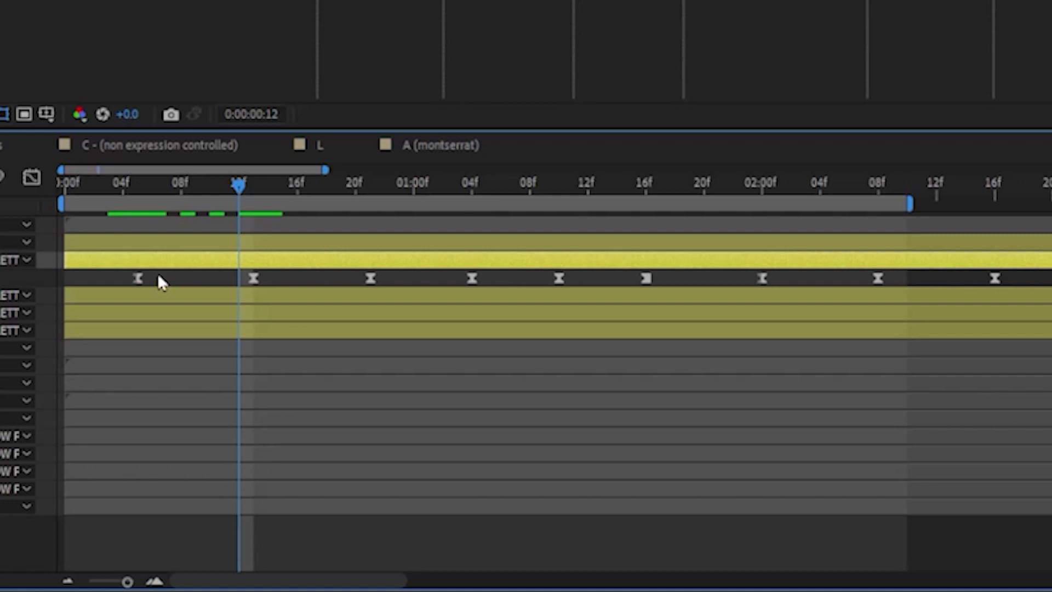
click(137, 278)
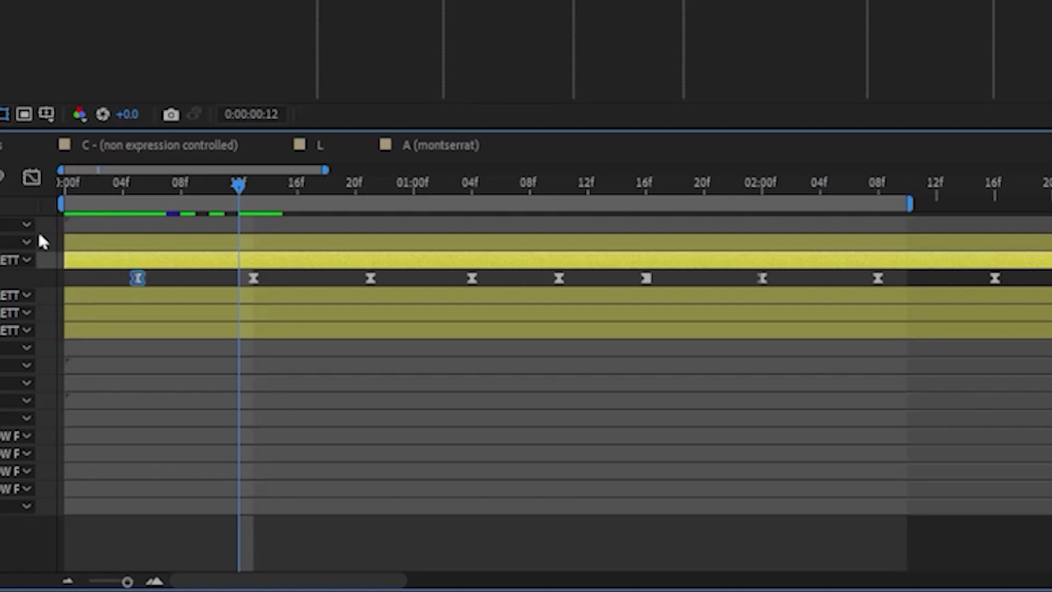
click(31, 178)
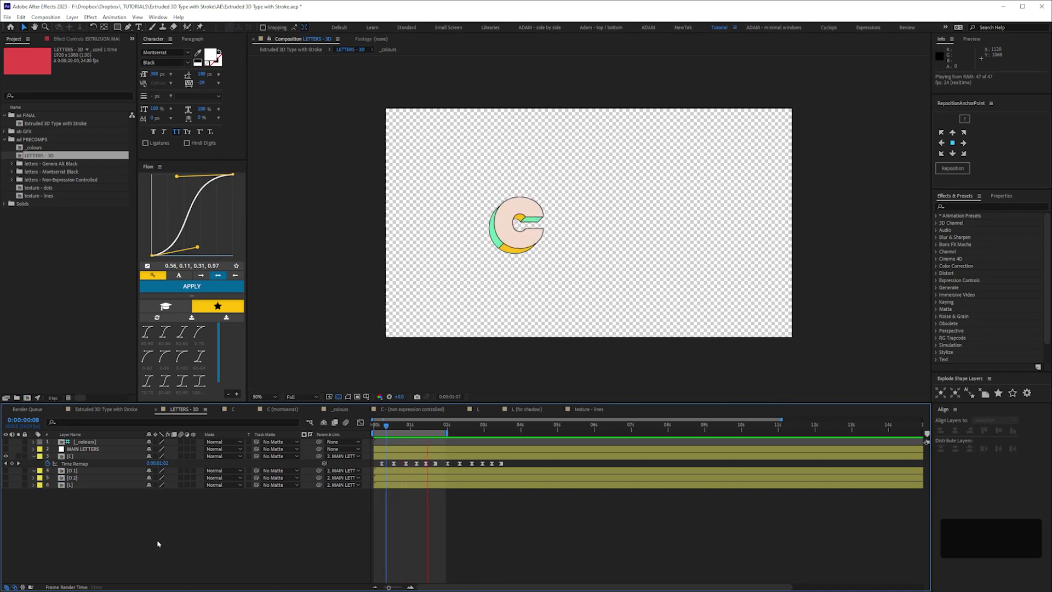
Step: Copy C's Time Remap keyframes and paste them onto the O 1, O 2 and L layers
click(74, 464)
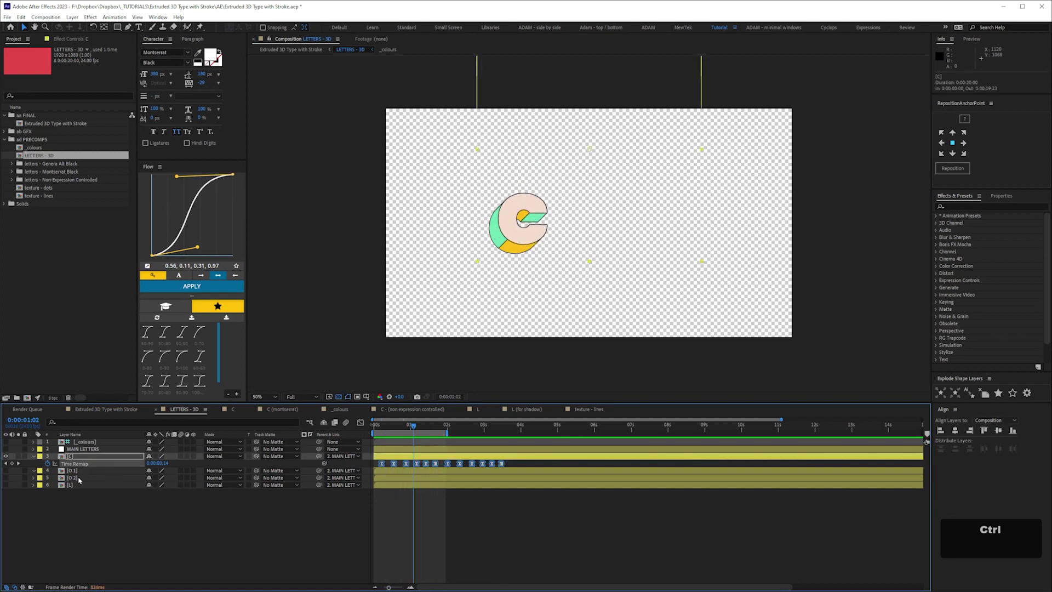
click(76, 470)
shift+click(164, 484)
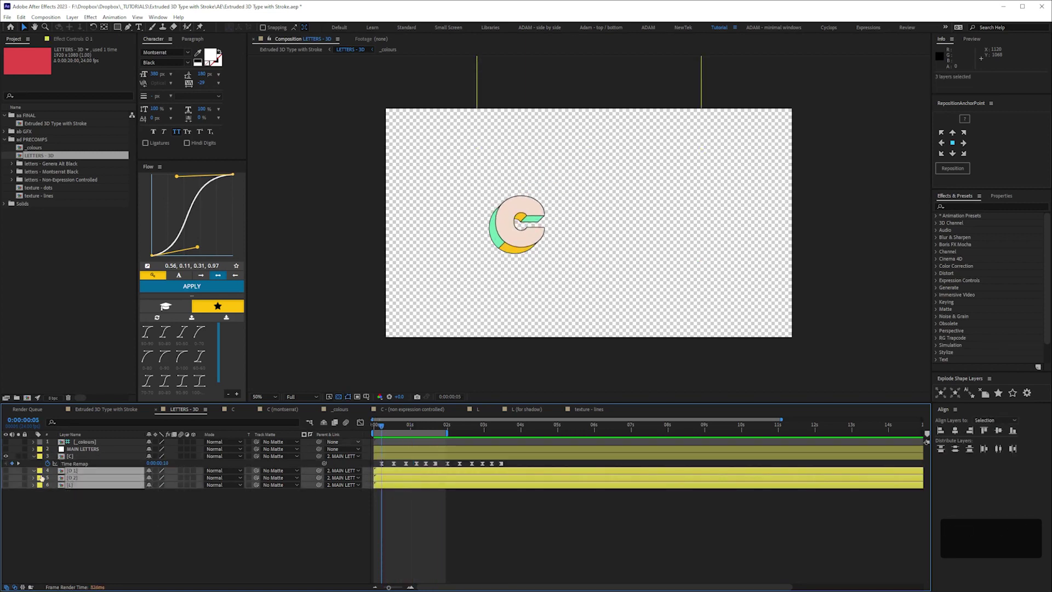
key(ctrl+v)
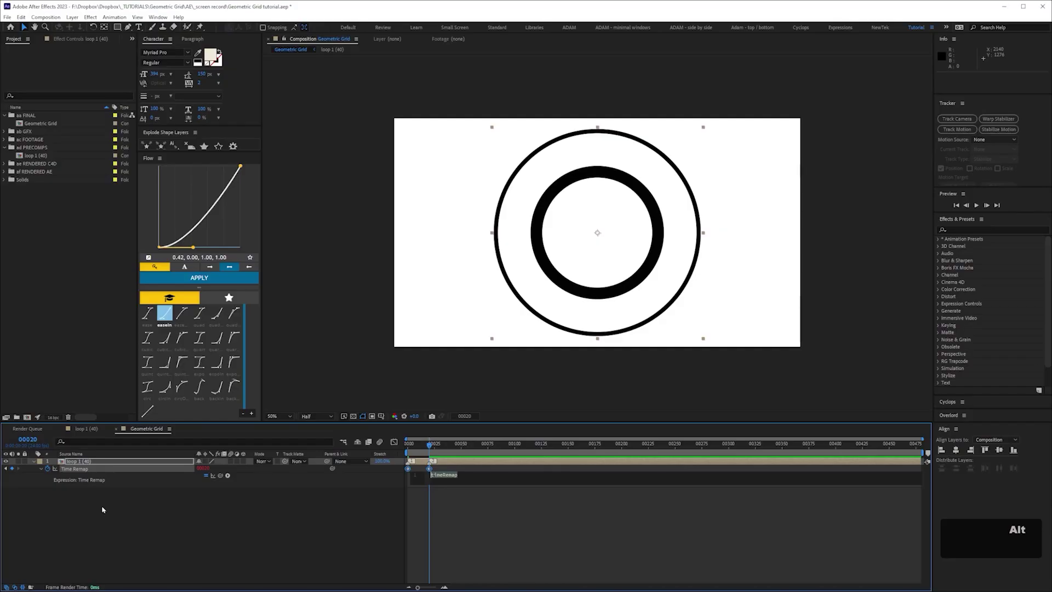
Step: Add a loopOut("cycle") expression to the loop 1 layer's Time Remap
text(loop)
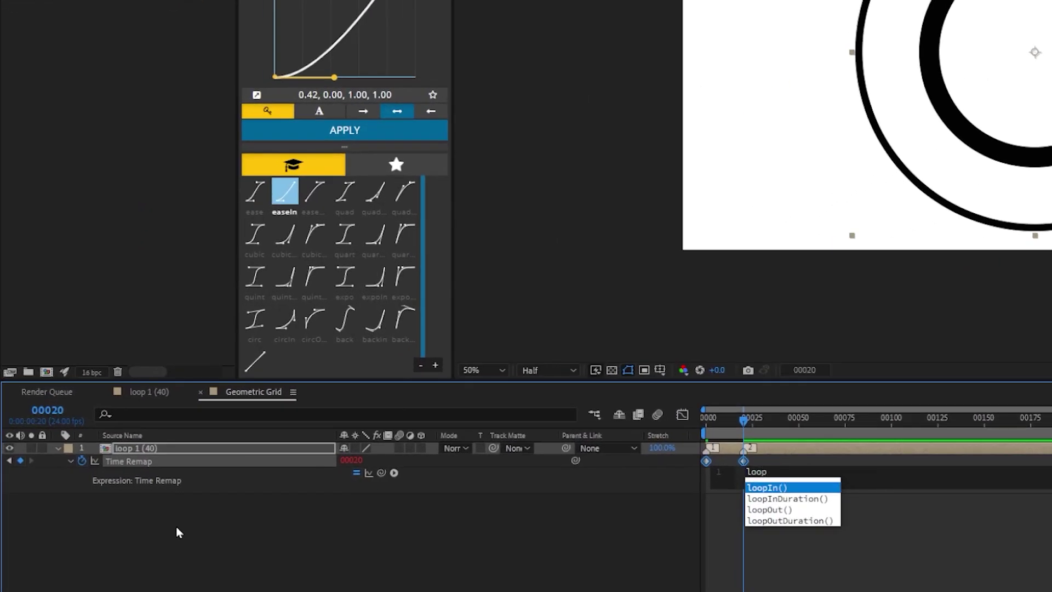
text(Out)
key(Return)
text("c)
key(Down)
key(Return)
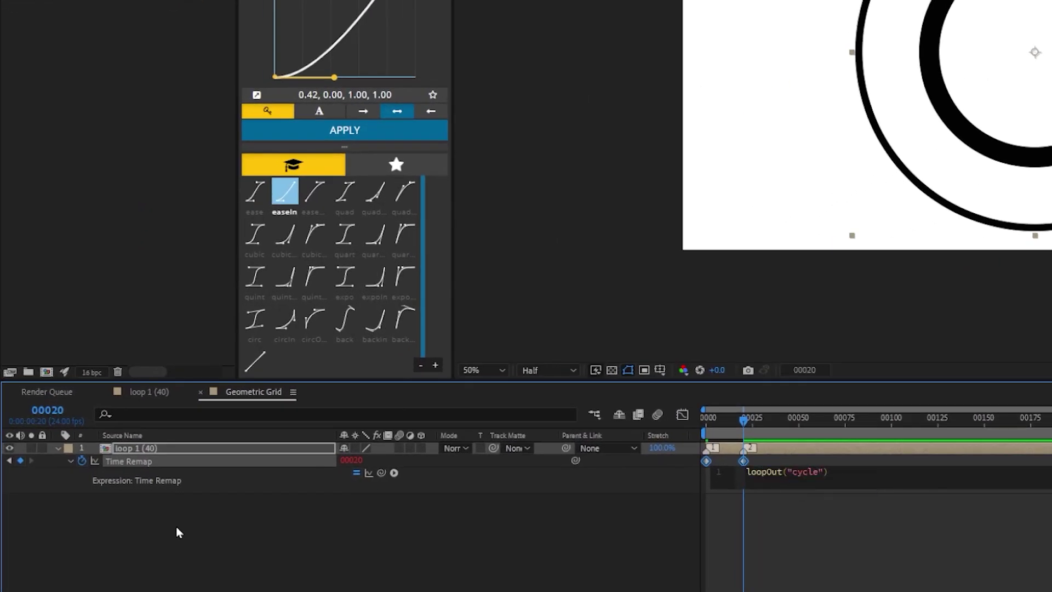
Step: Preview the geometric grid, then move geo 13's Time Remap keyframe to 02:02
key(space)
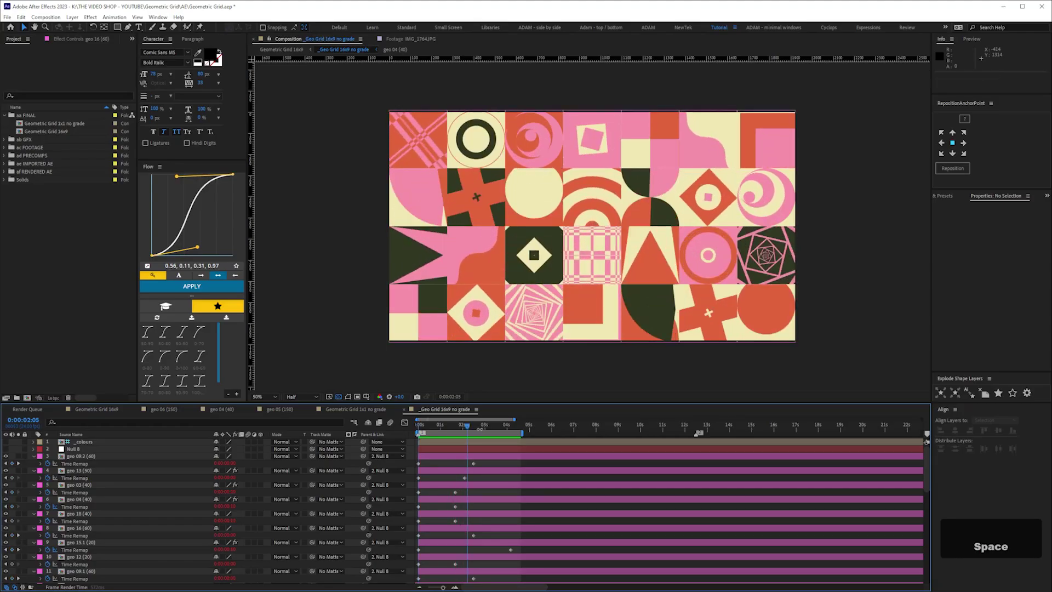
key(space)
scroll(613, 475, up, 5)
click(603, 476)
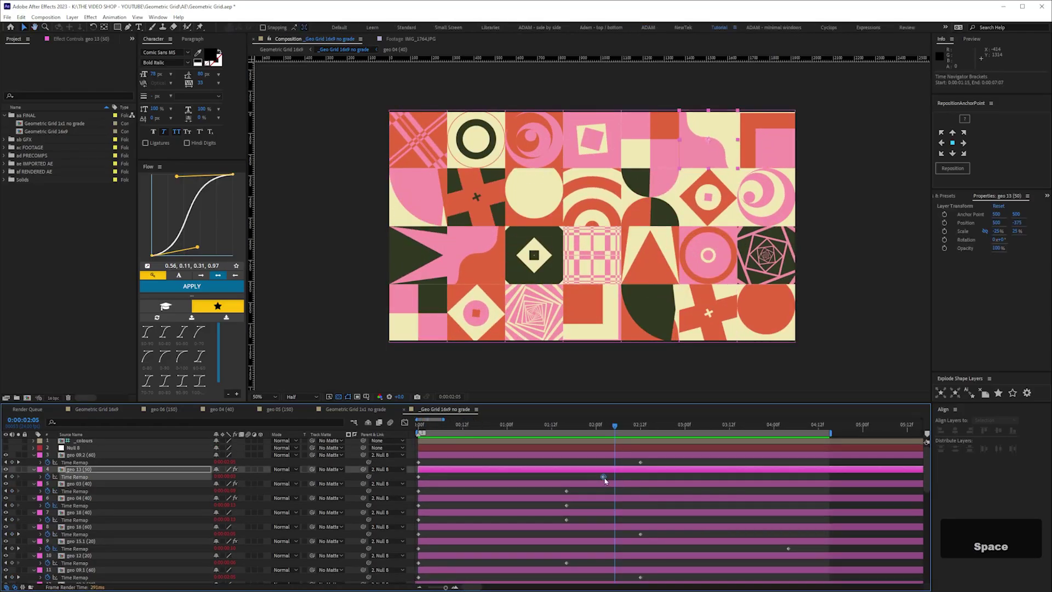
drag(619, 480, 568, 523)
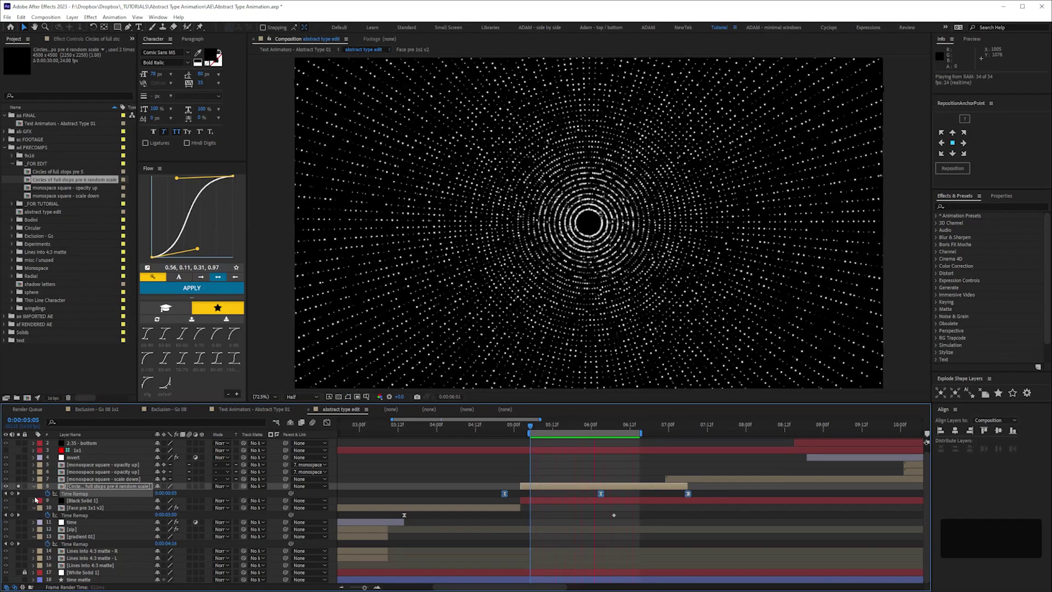
Step: Preview the abstract type comp, then open the Time Remap expression on layer sub text, 02
key(space)
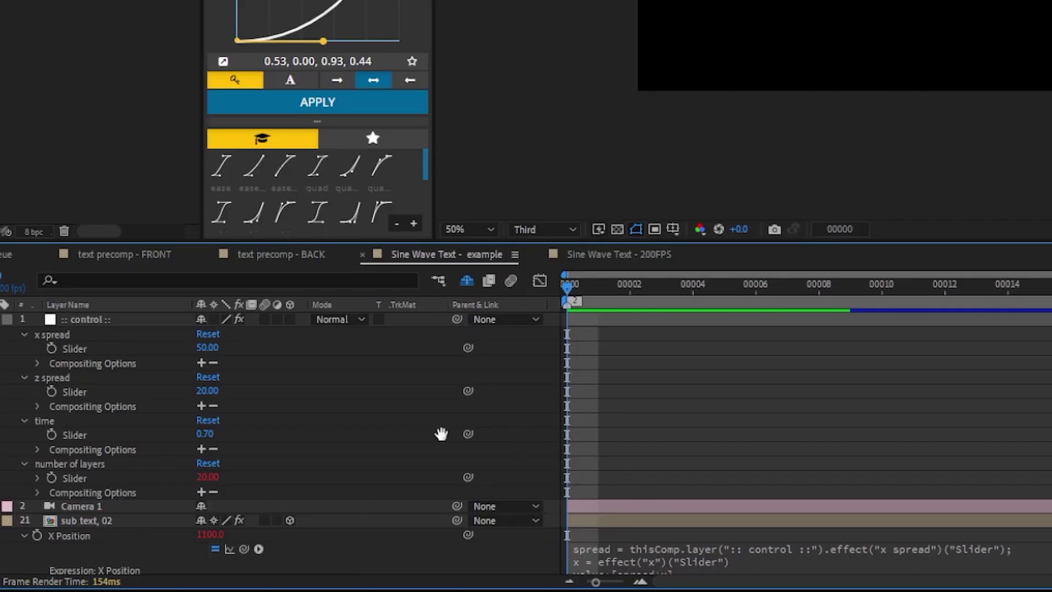
scroll(292, 374, down, 4)
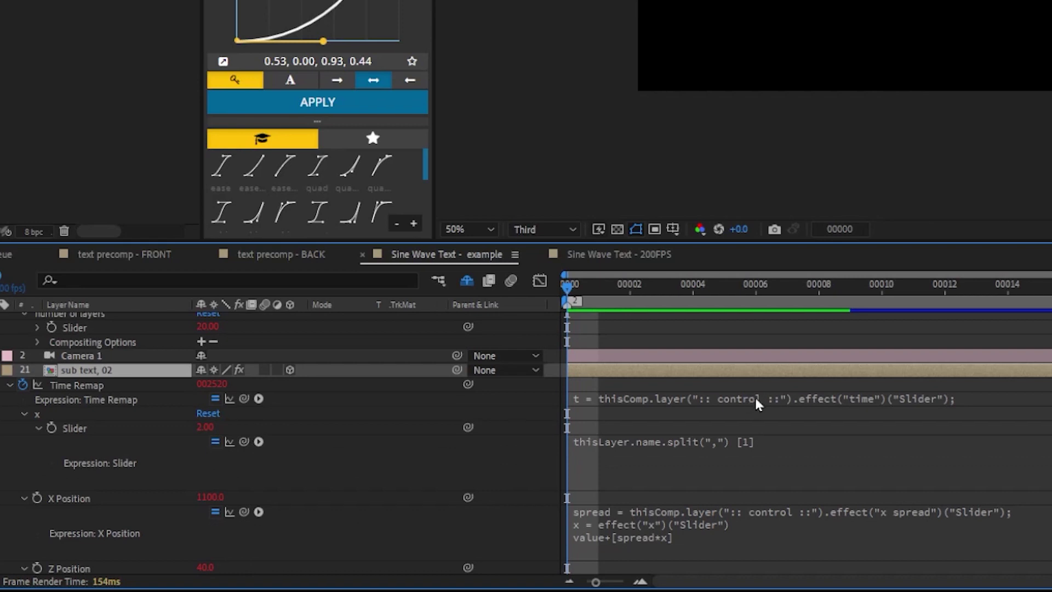
click(758, 404)
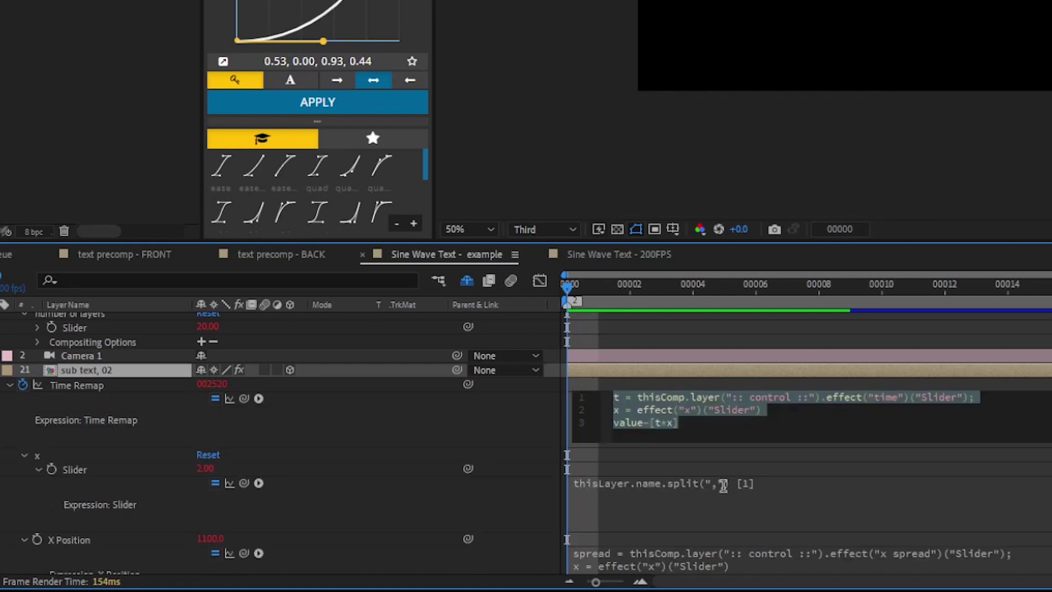